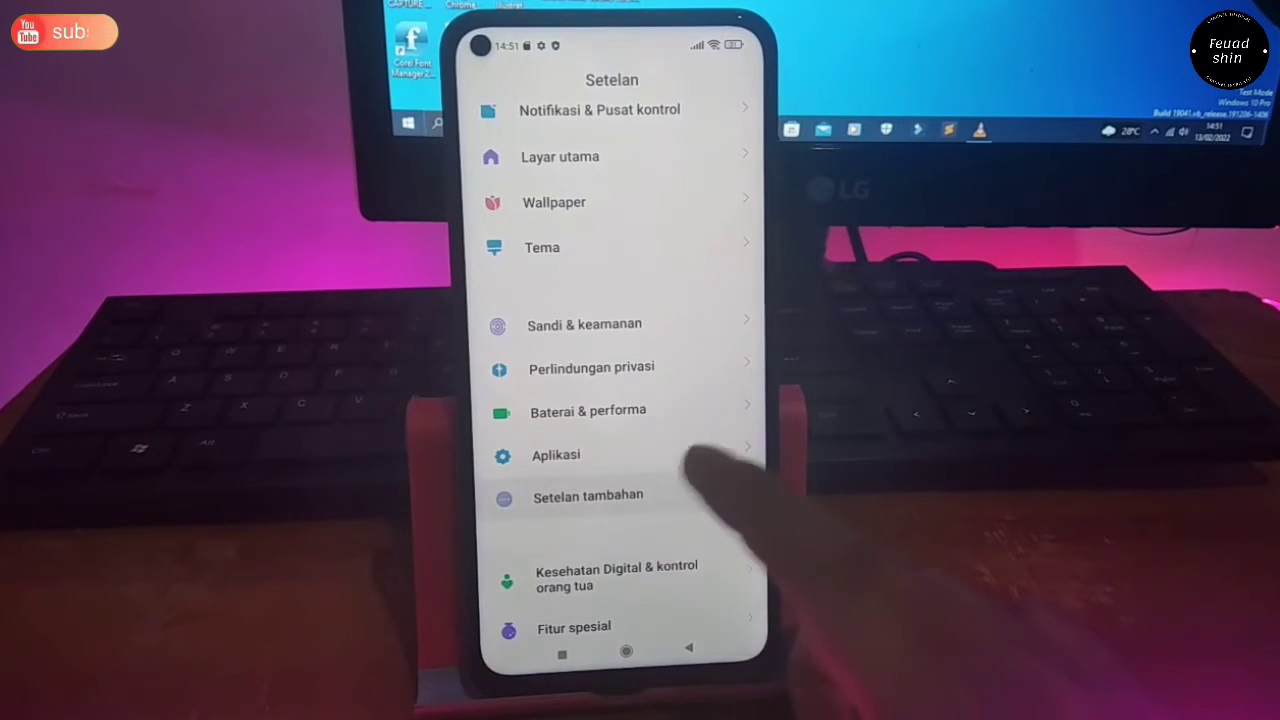
Step: Open the developer options (Opsi pengembang) within the phone's additional settings (Setelan tambahan)
left_click(580, 497)
scroll(640, 400, "down", 3)
scroll(652, 488, "down", 2)
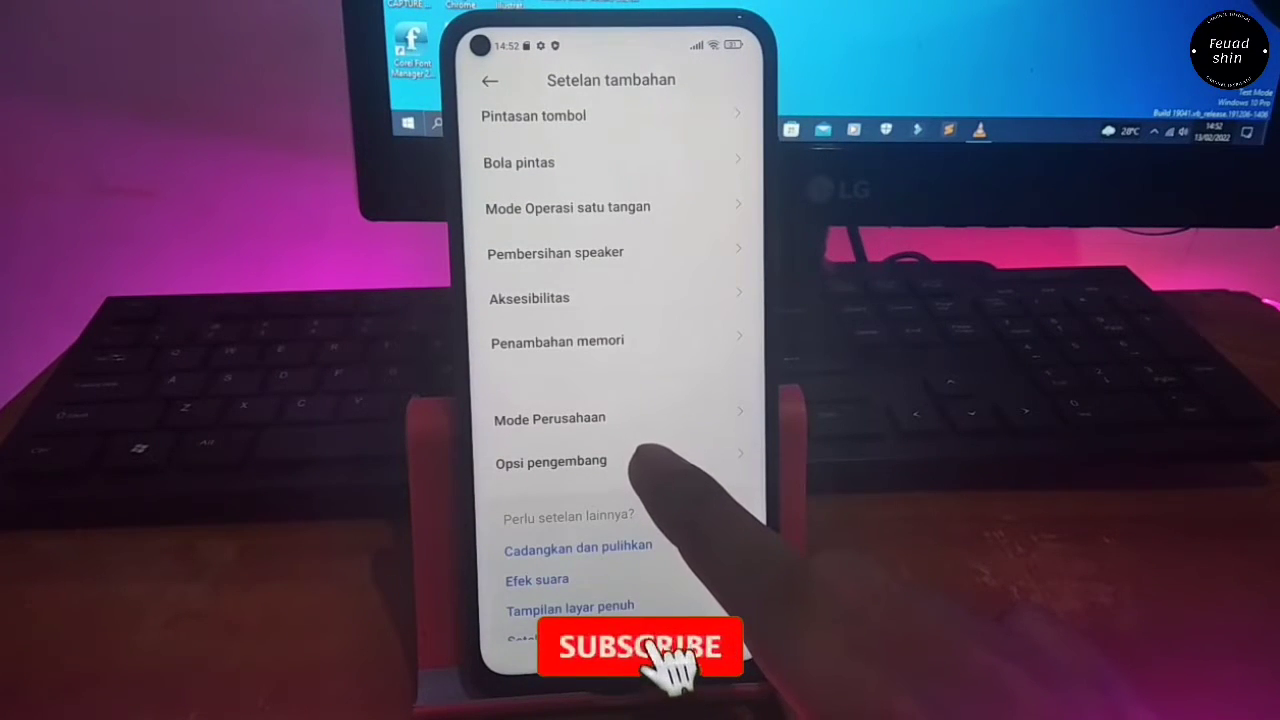
left_click(640, 460)
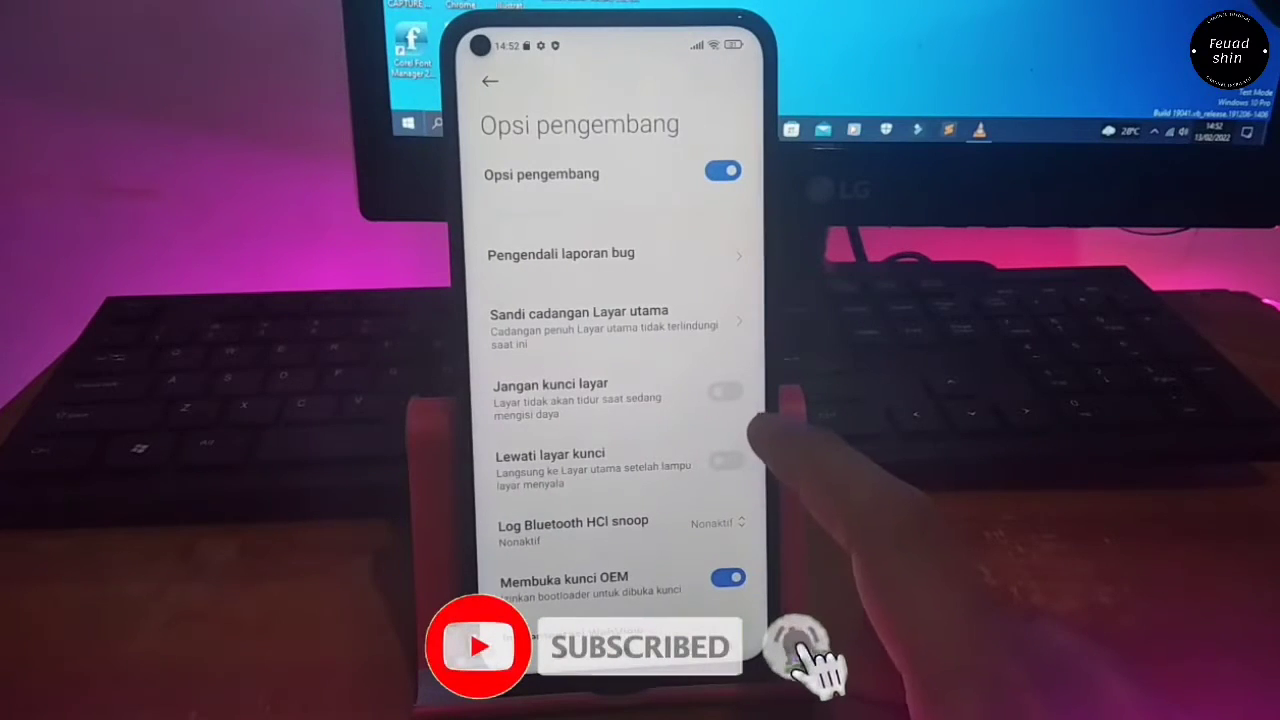
Step: Open Status Mi Unlock, agree to the permission request, read the lock status and unlocking instructions, and return to the developer options
scroll(655, 545, "down", 3)
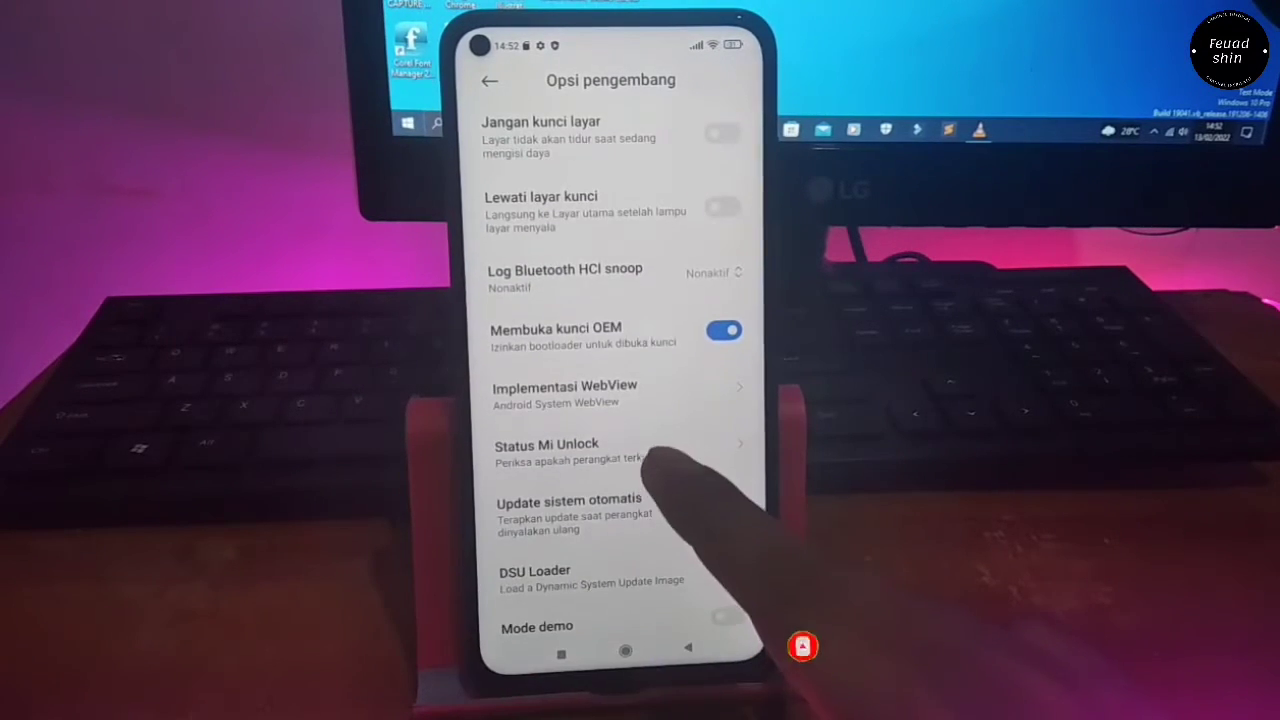
left_click(660, 452)
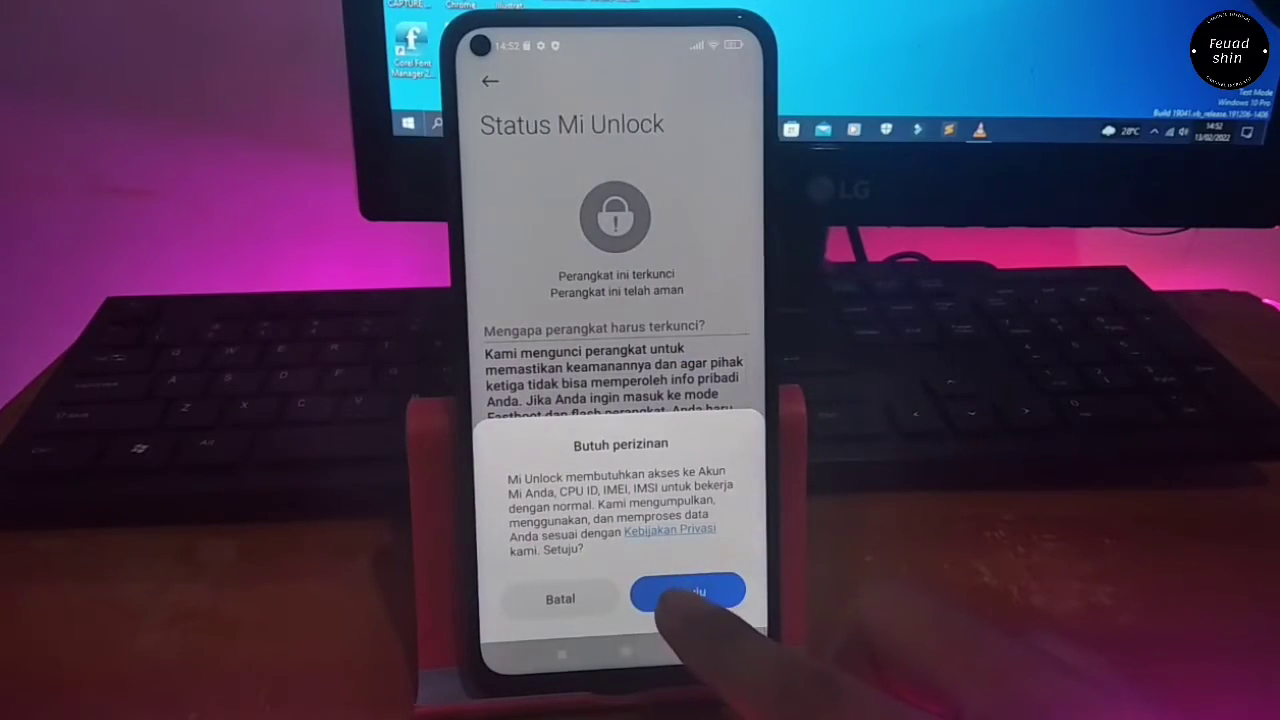
left_click(680, 594)
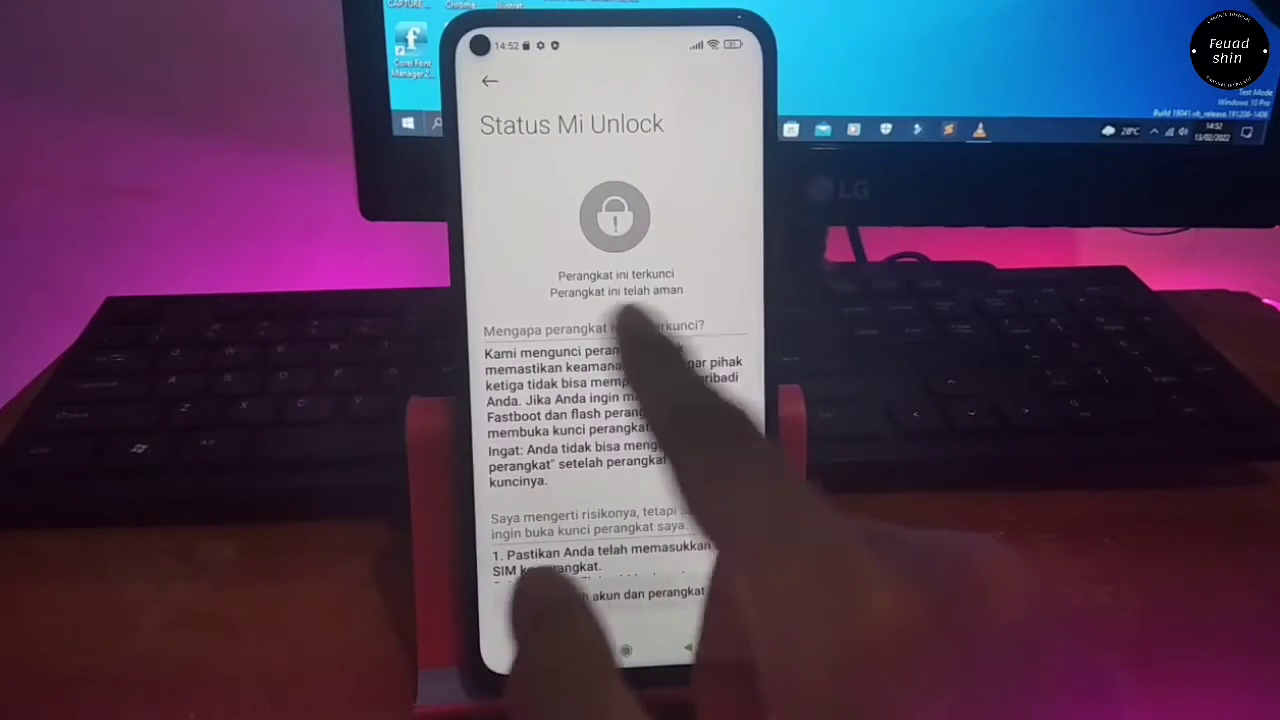
scroll(700, 480, "down", 3)
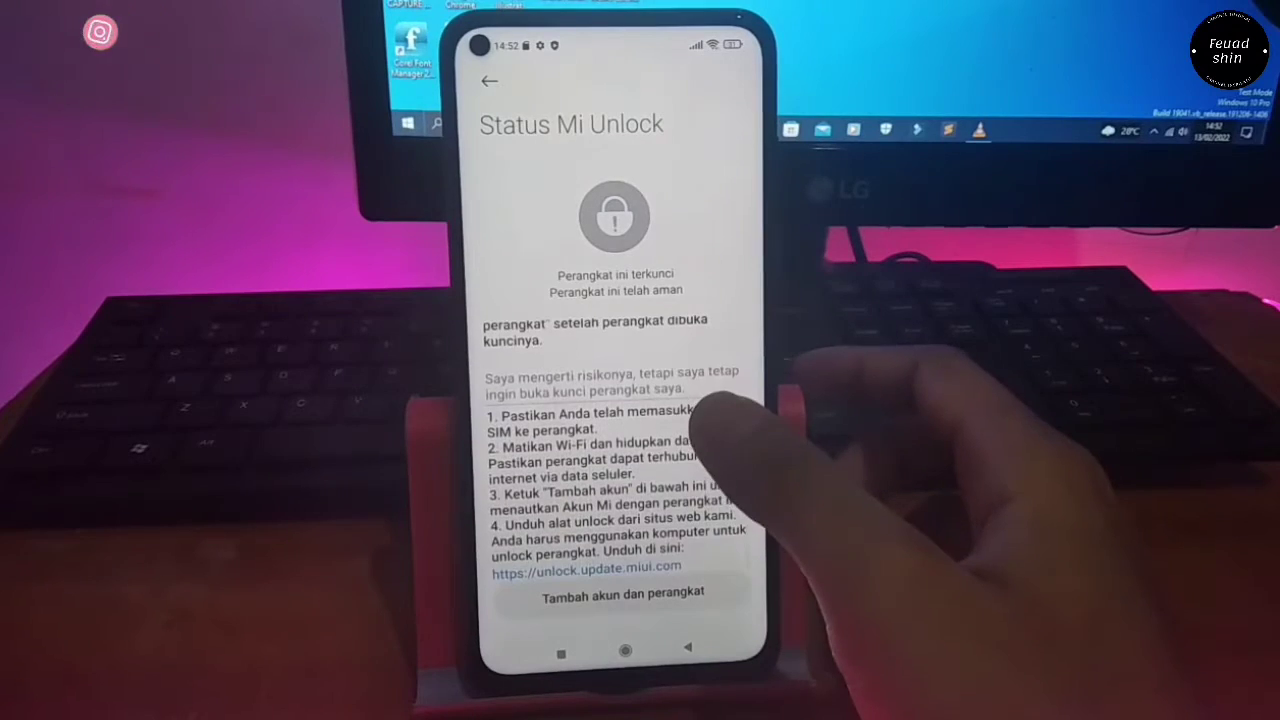
scroll(700, 450, "up", 3)
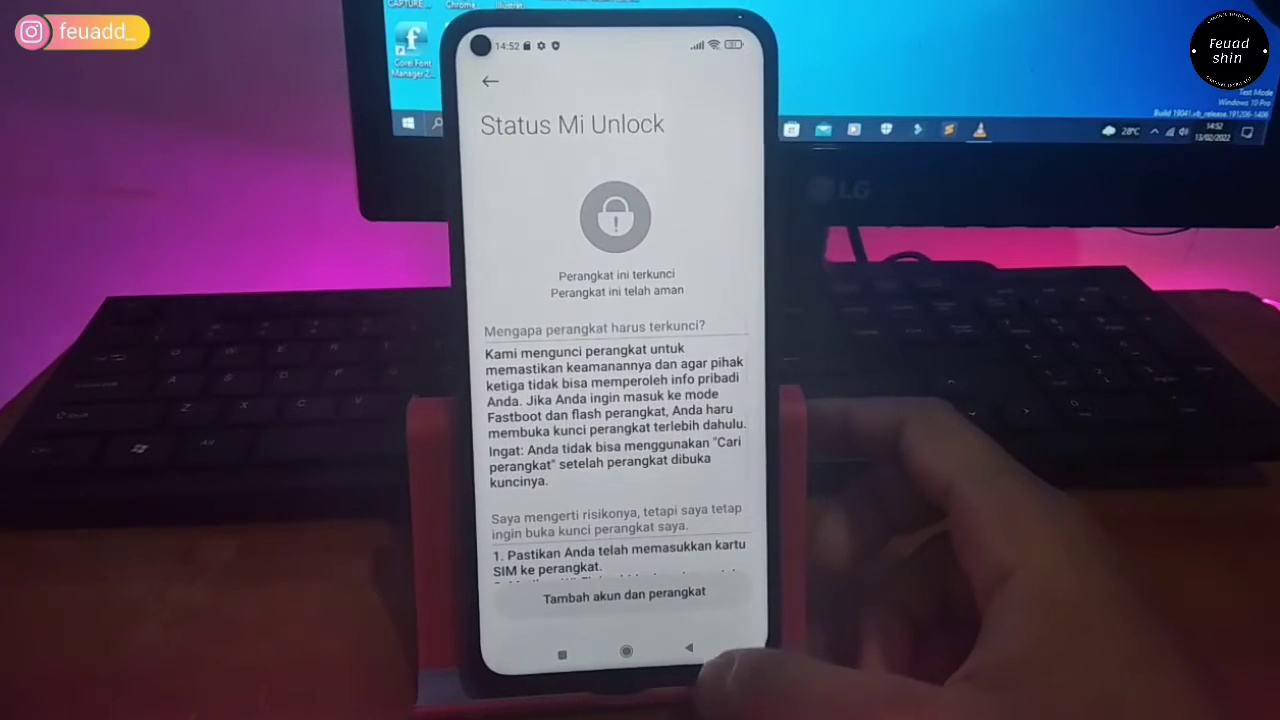
left_click(688, 648)
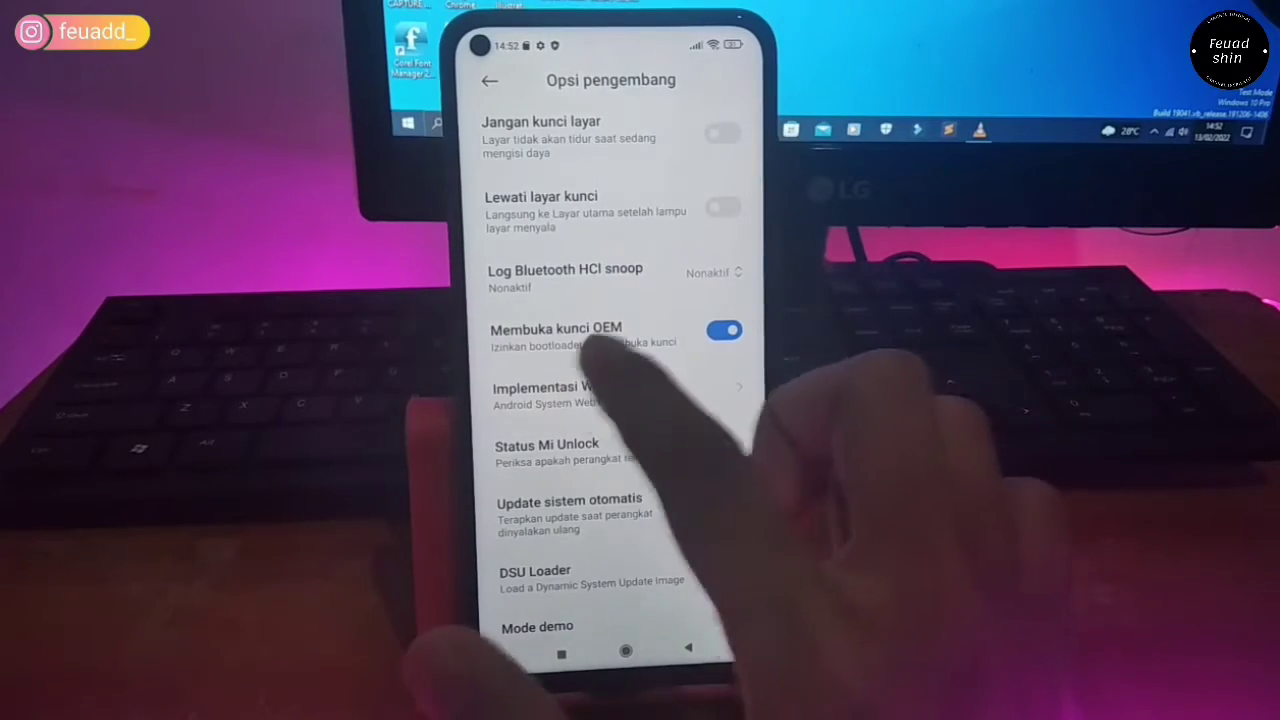
Step: Turn OEM unlocking (Membuka kunci OEM) off and back on, confirming its activation
left_click(590, 335)
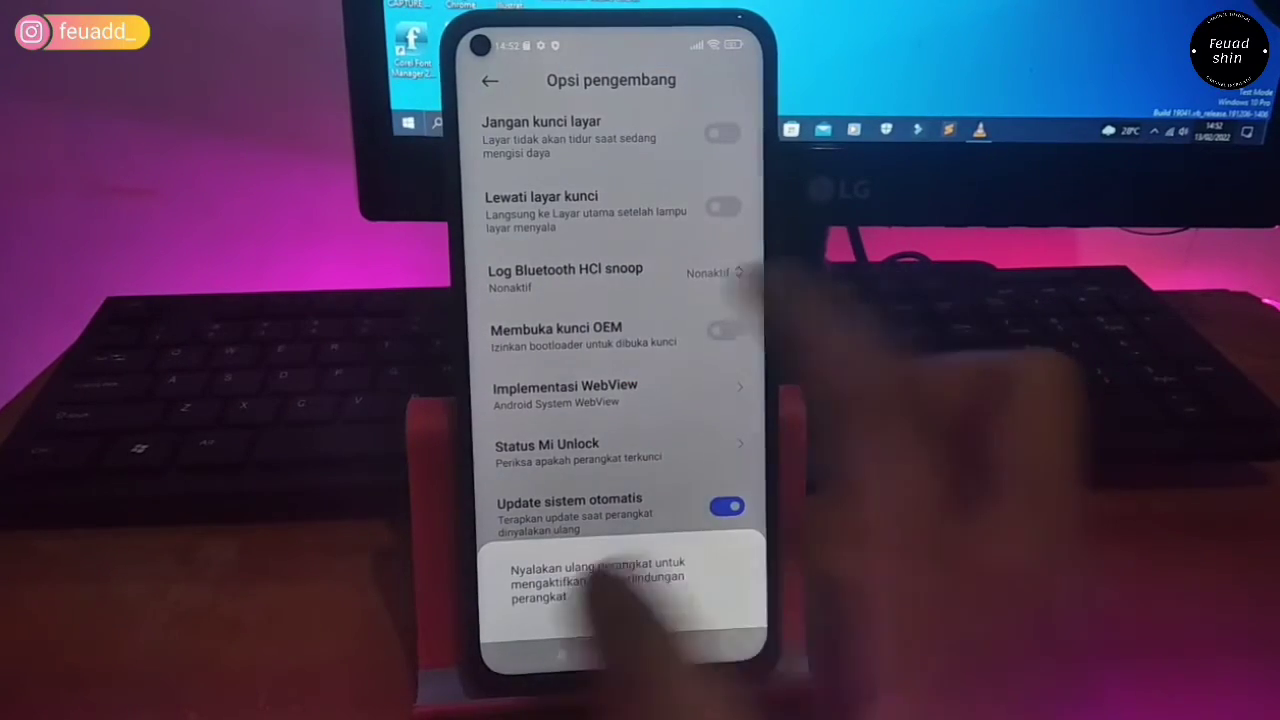
left_click(630, 334)
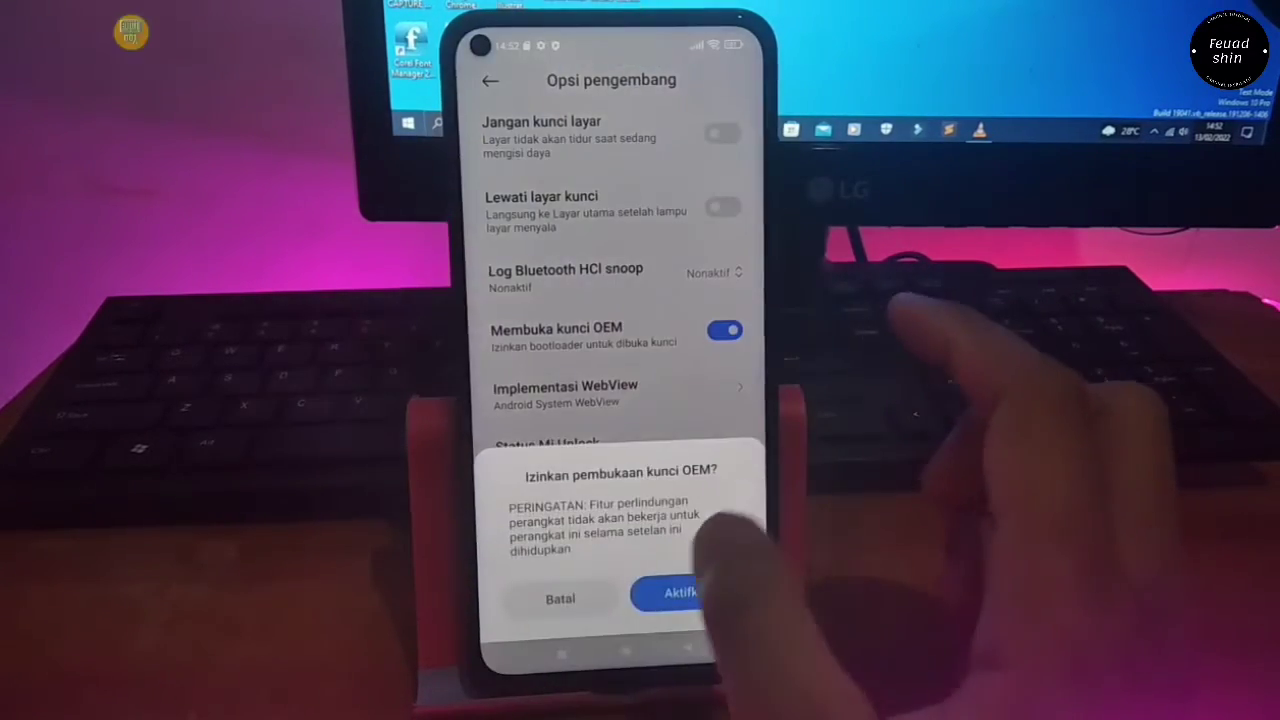
left_click(668, 594)
Step: Enable USB debugging (Debugging USB) in the developer options, acknowledging the risks and confirming
scroll(620, 450, "down", 3)
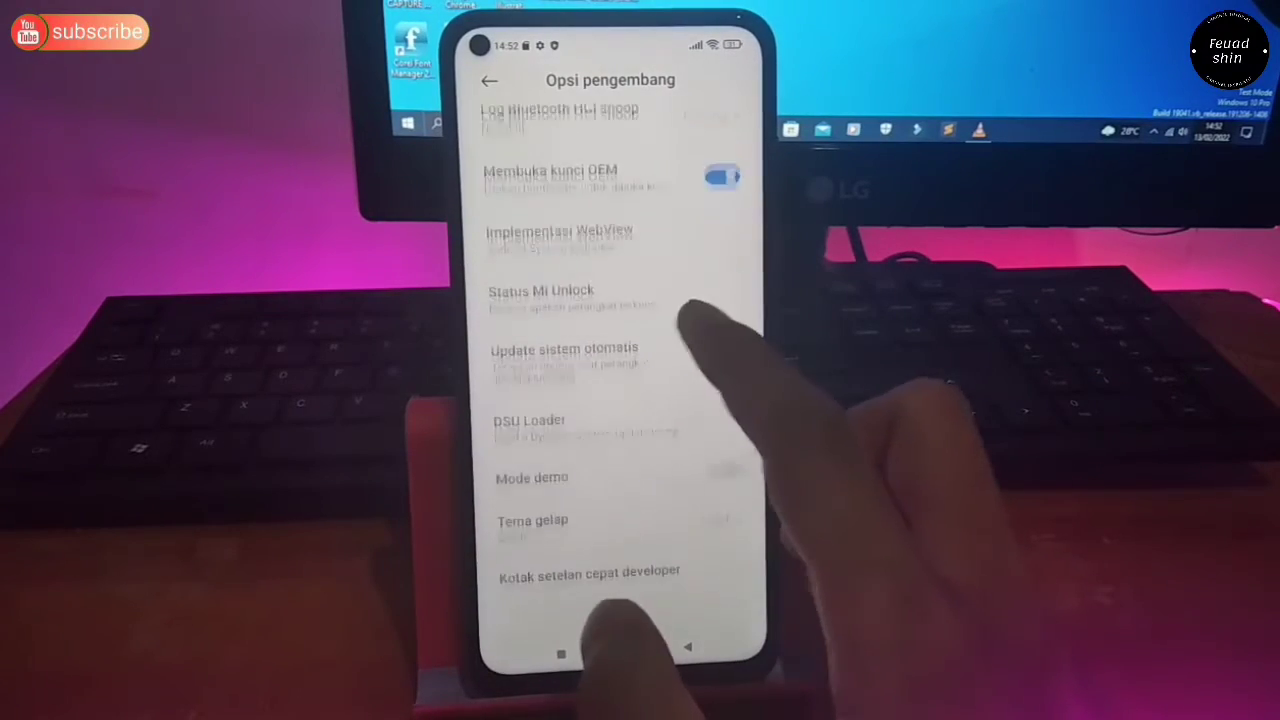
scroll(620, 450, "down", 2)
left_click(725, 390)
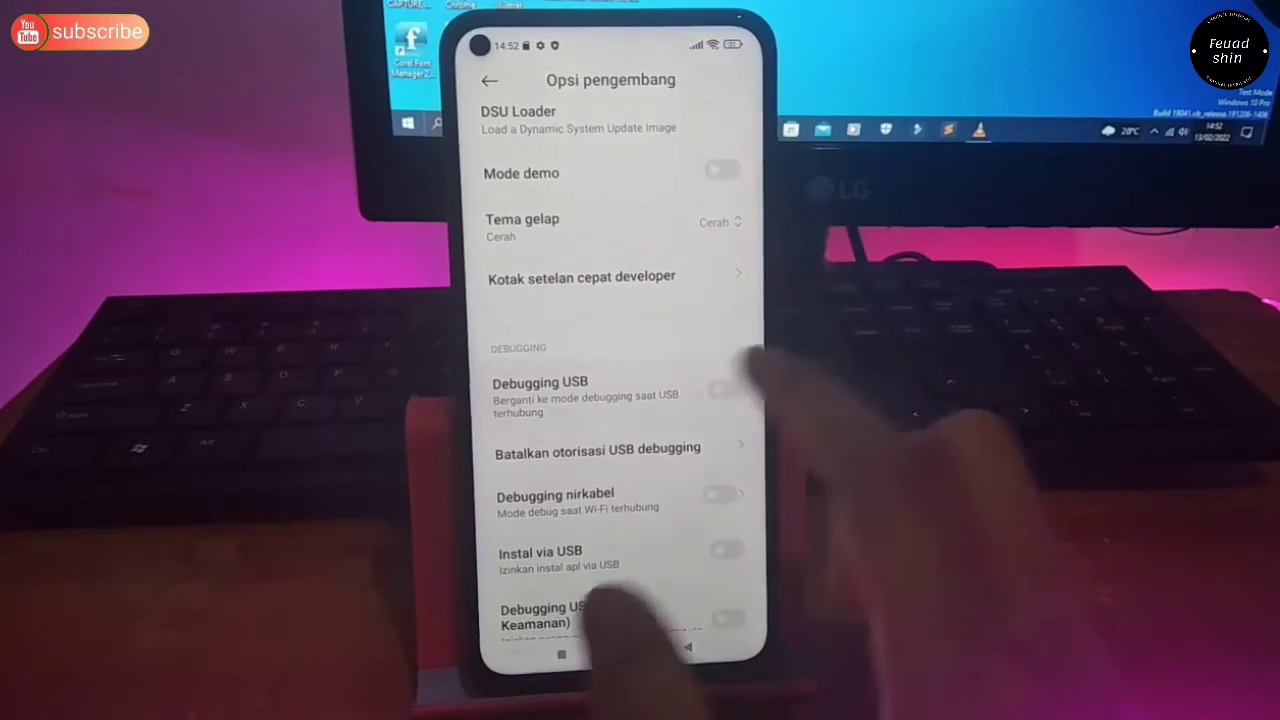
left_click(725, 390)
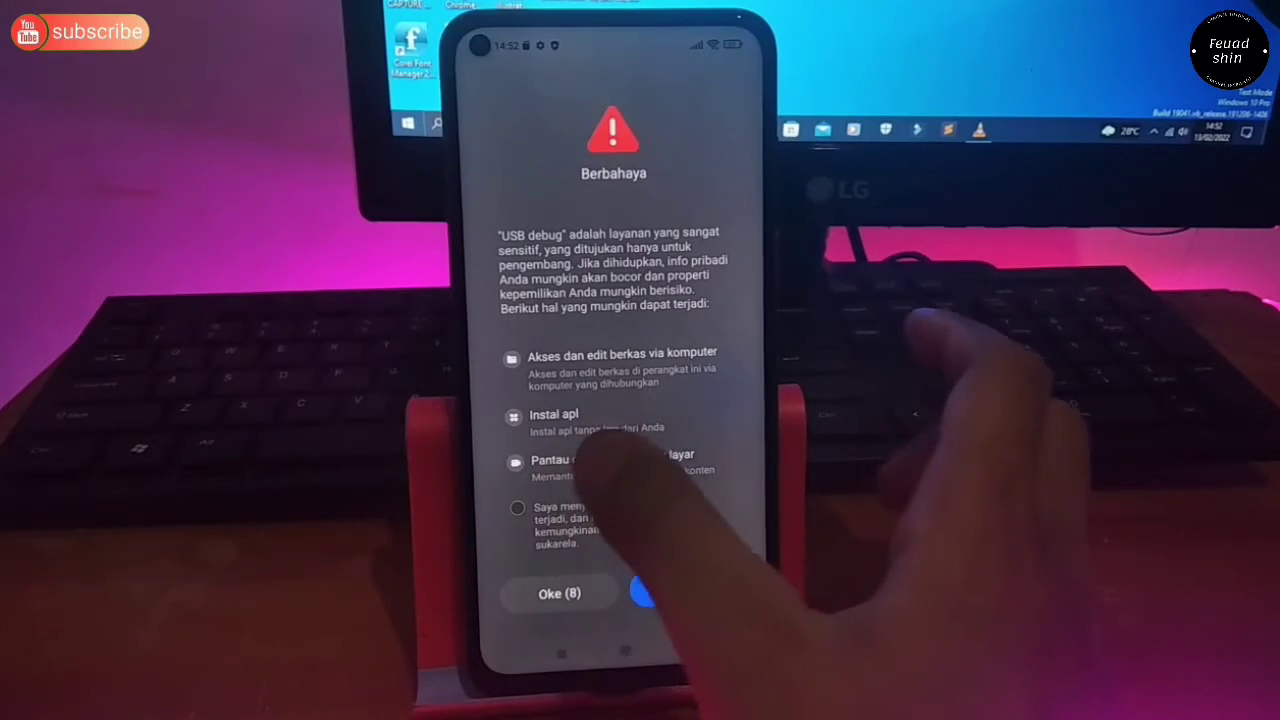
left_click(517, 508)
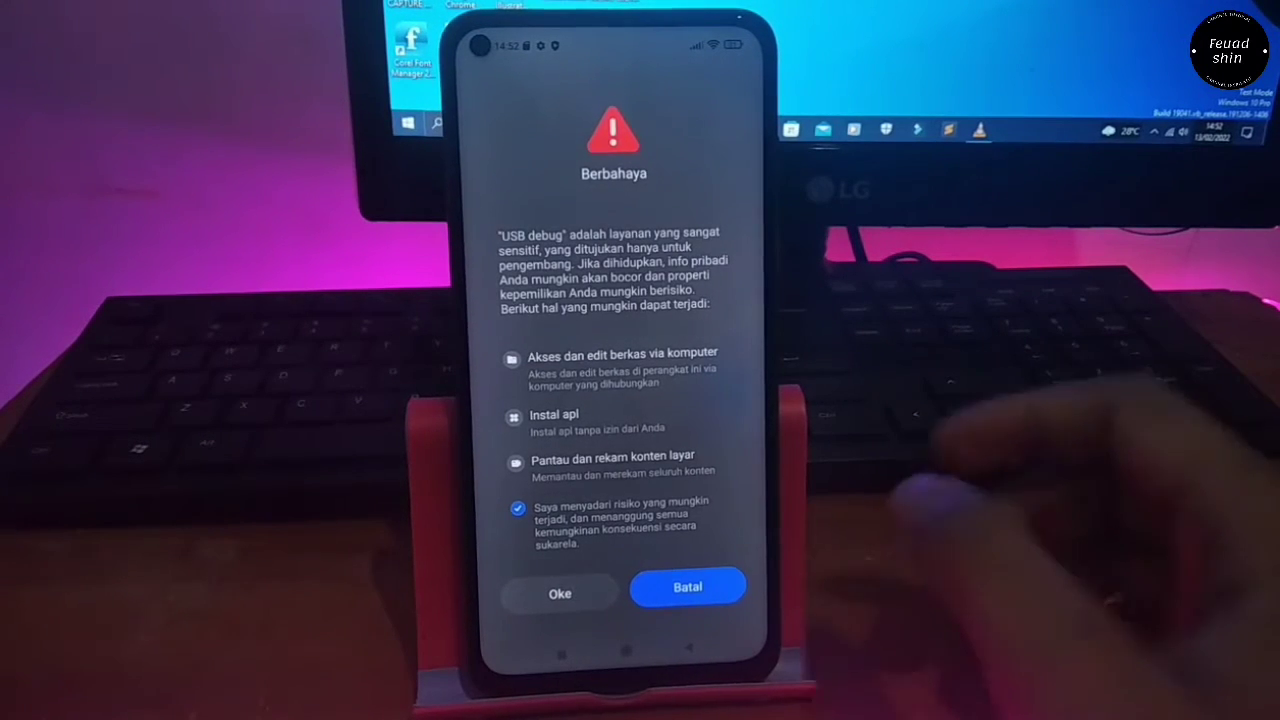
left_click(560, 594)
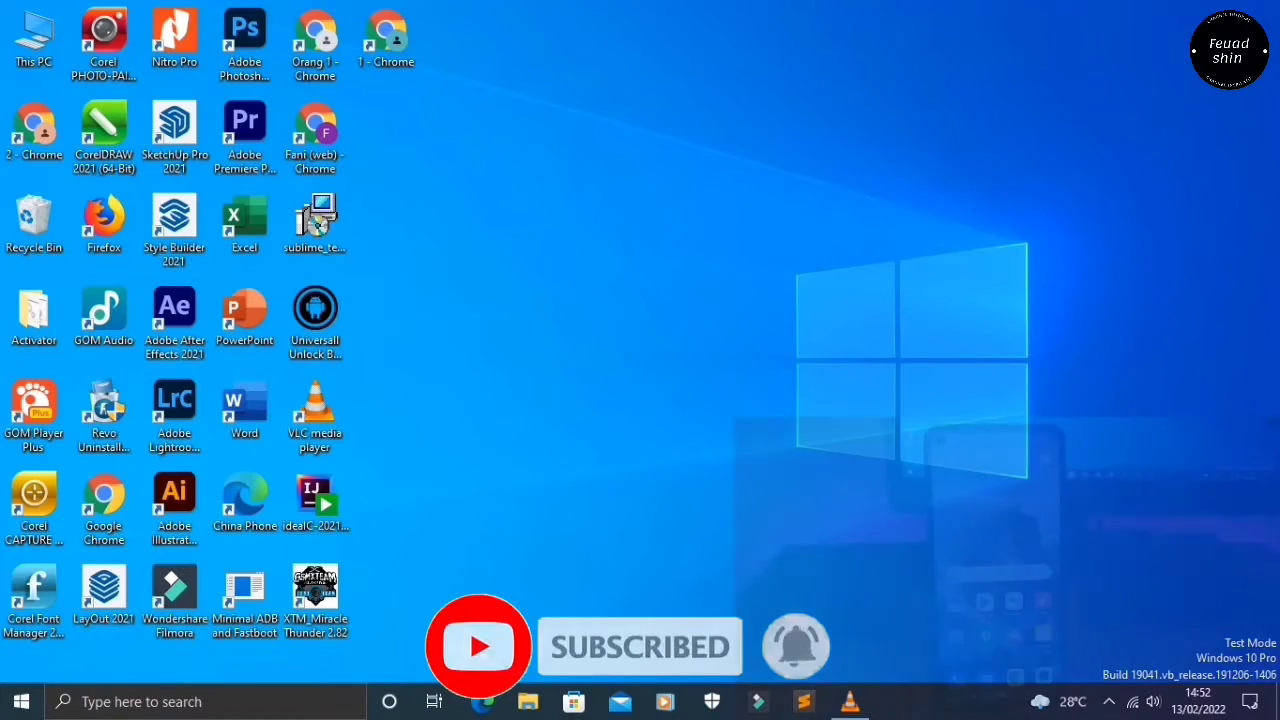
Step: On the computer, open the folder BAHAN LENGKAP UBL INSTAN ALL XIAOMI REDMI MEDIATEK inside D:\ubl redmi note 9 in File Explorer
left_click(528, 701)
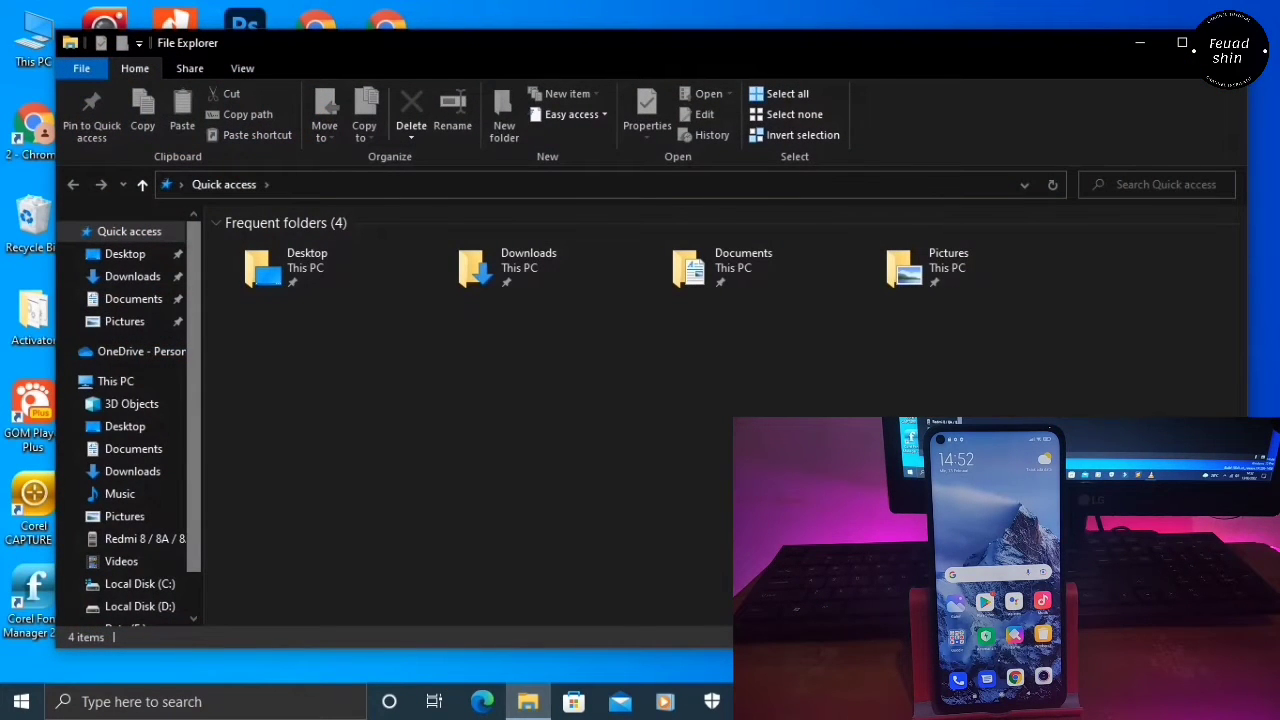
scroll(130, 420, "down", 1)
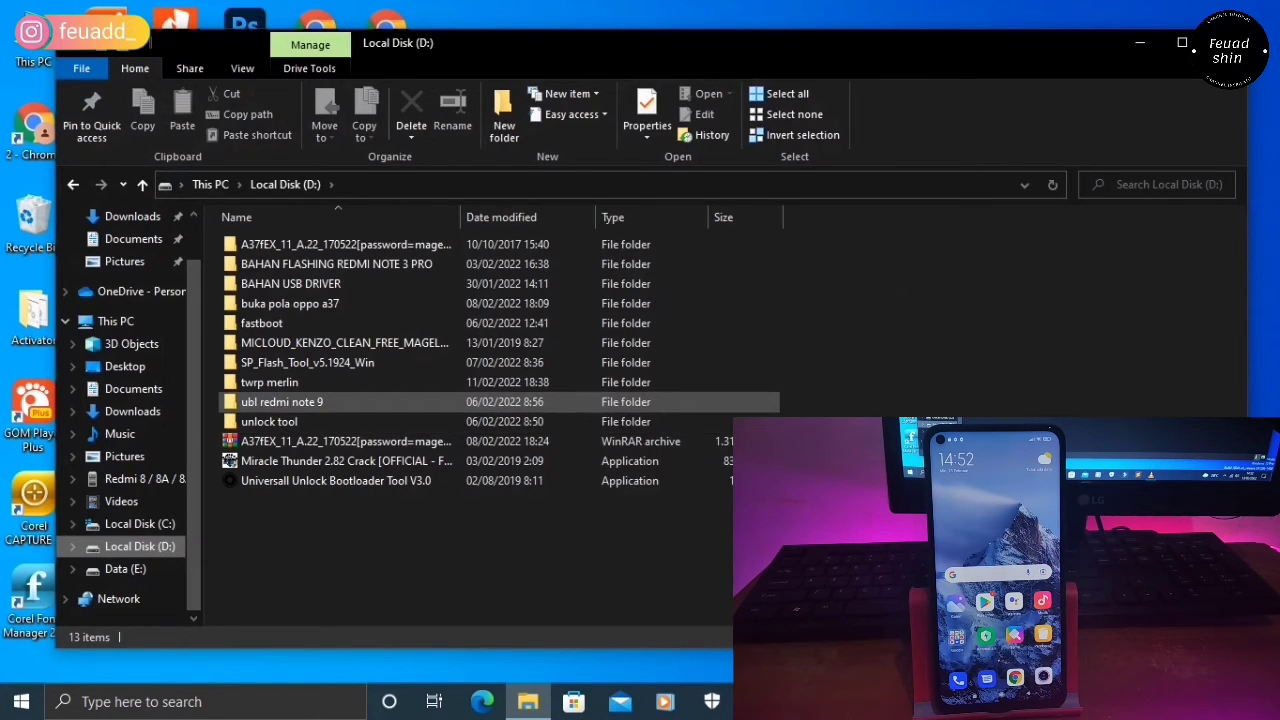
double_click(282, 401)
double_click(340, 244)
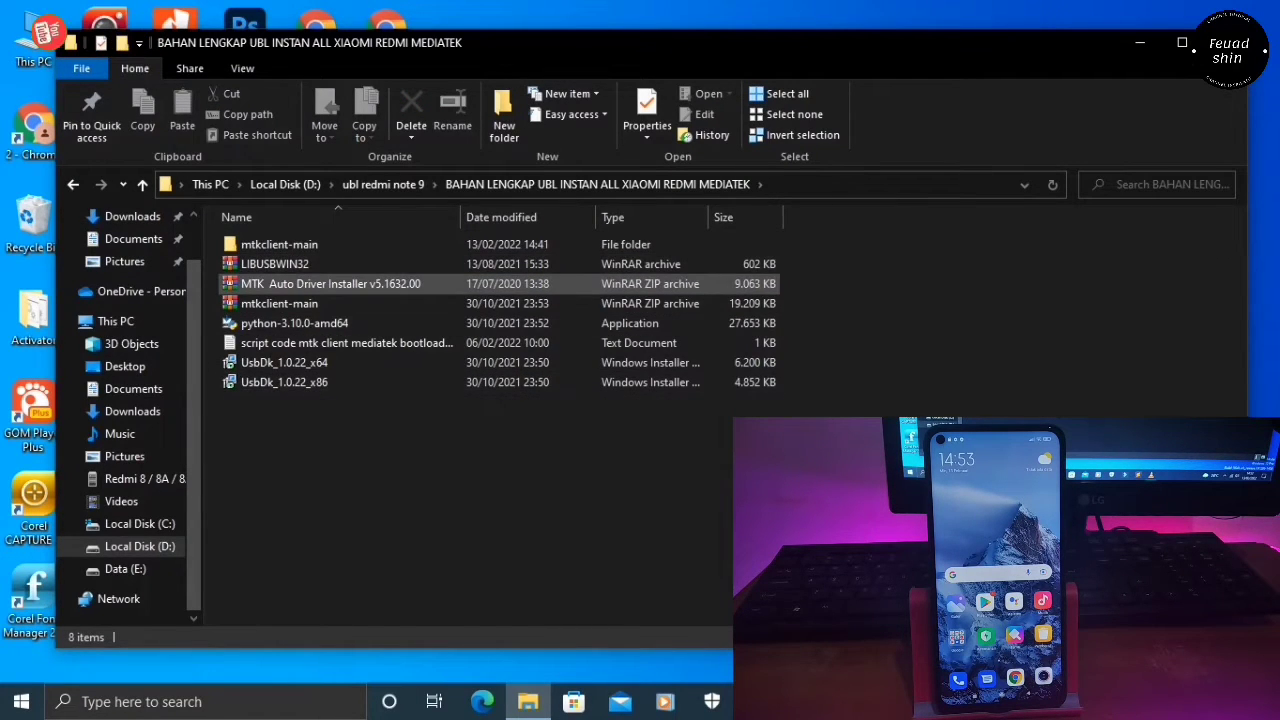
Step: Look inside the MTK Auto Driver Installer v5.1632.00 archive for DriverInstall.exe, and close the archive
double_click(320, 284)
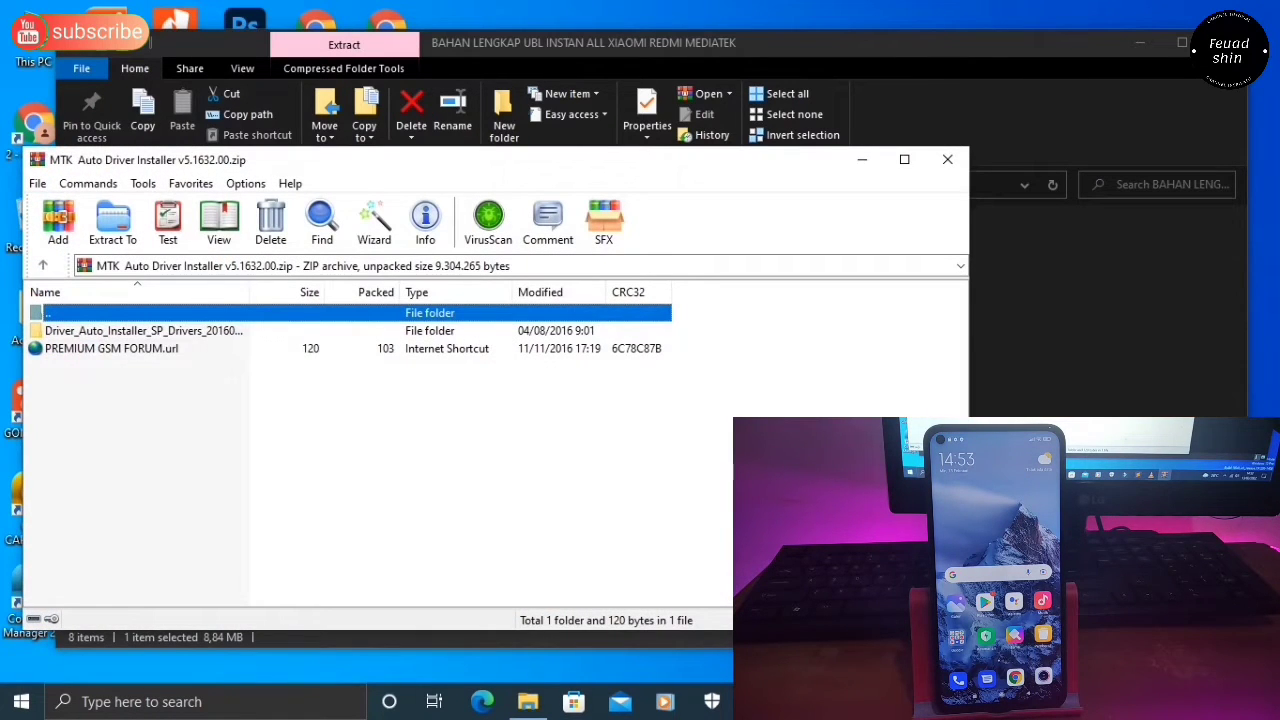
double_click(142, 330)
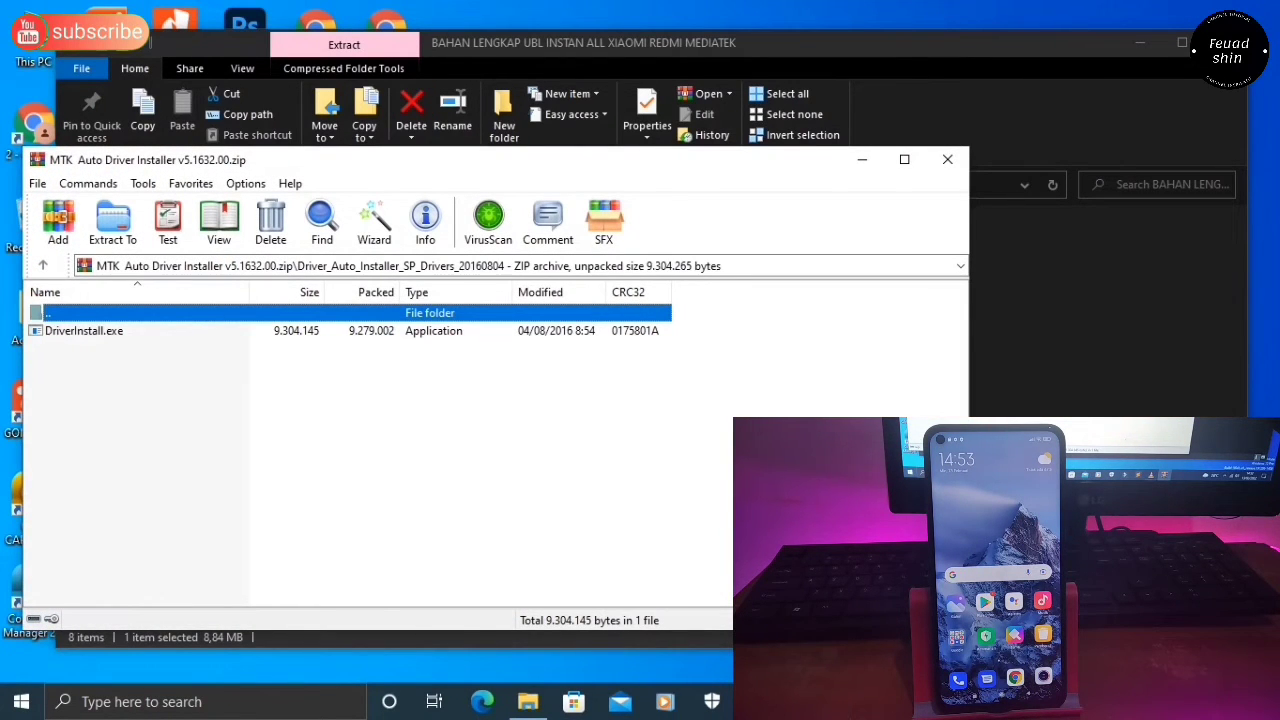
left_click(142, 330)
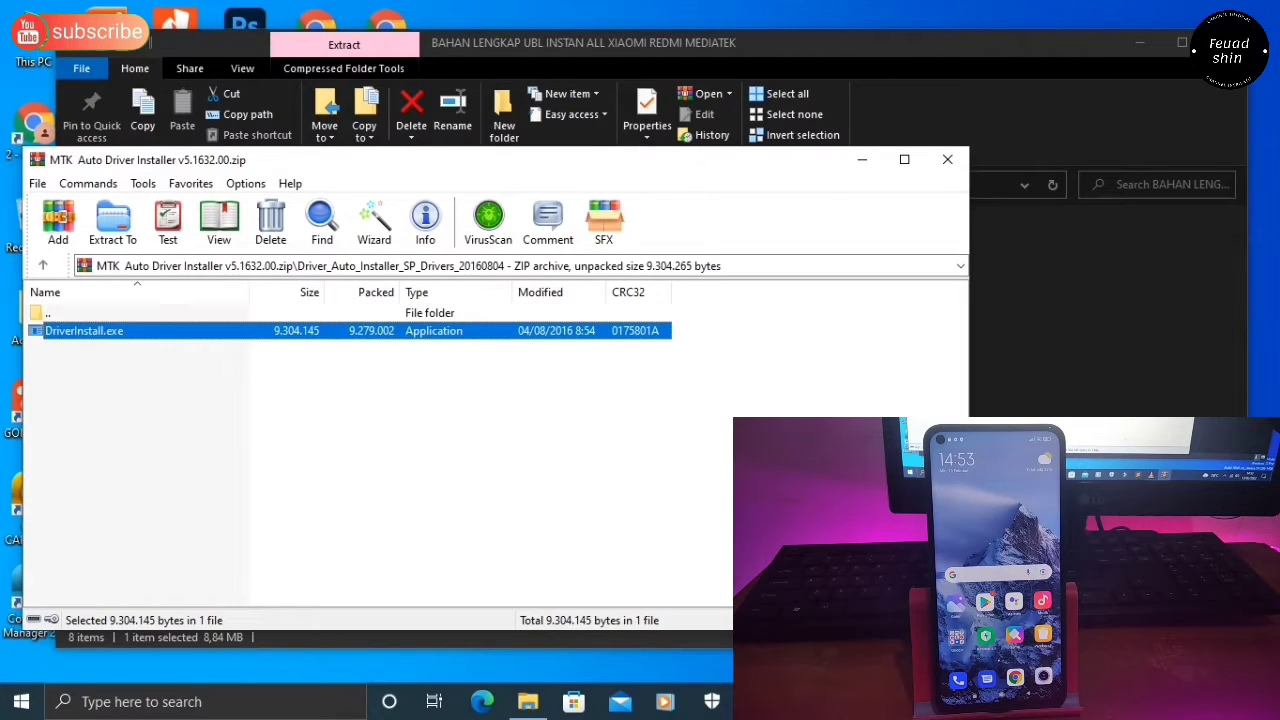
left_click(947, 159)
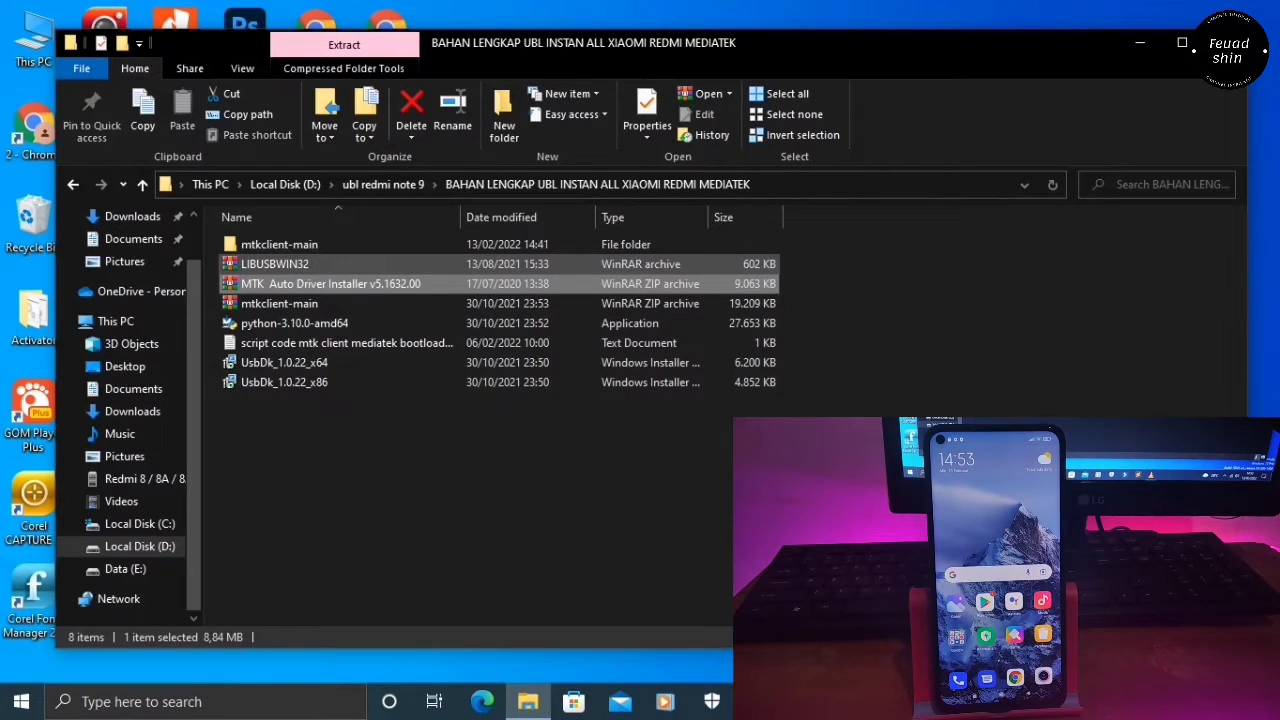
Step: Run libusb-win32-devel-filter-1.2.6.0.exe from the LIBUSBWIN32 archive and proceed to the license agreement
double_click(275, 264)
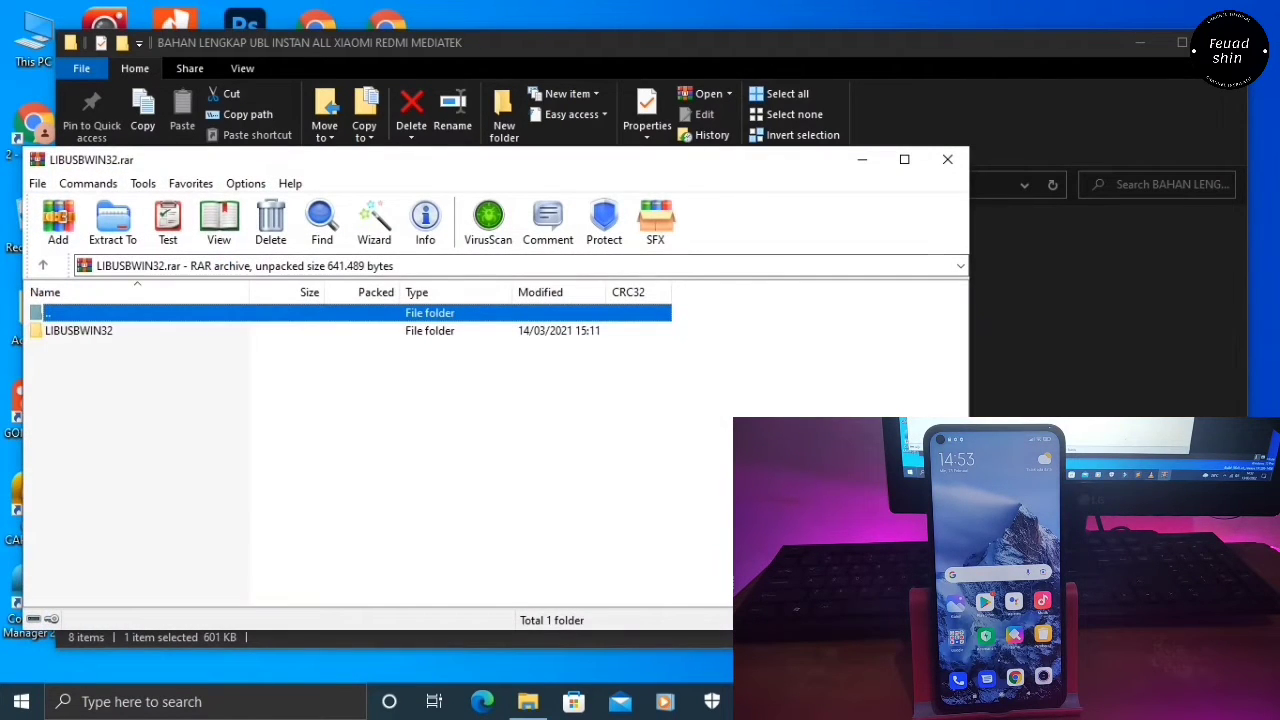
double_click(78, 330)
left_click(133, 330)
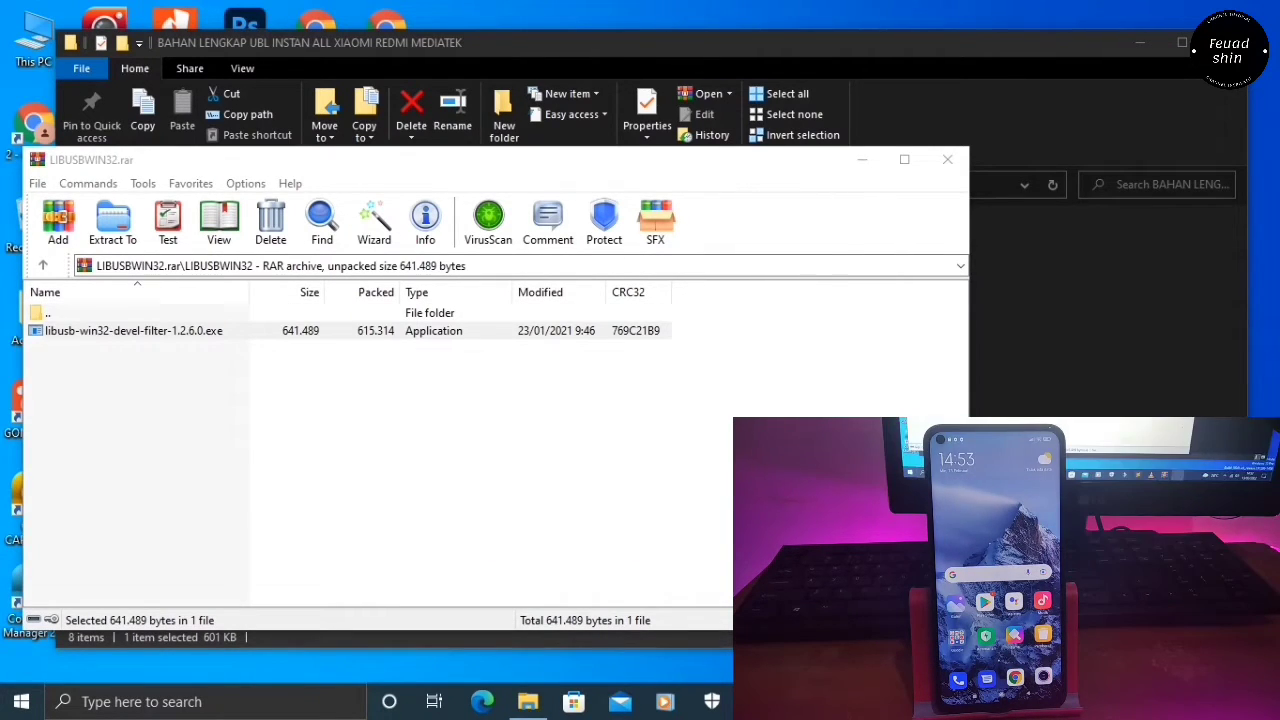
key("Return")
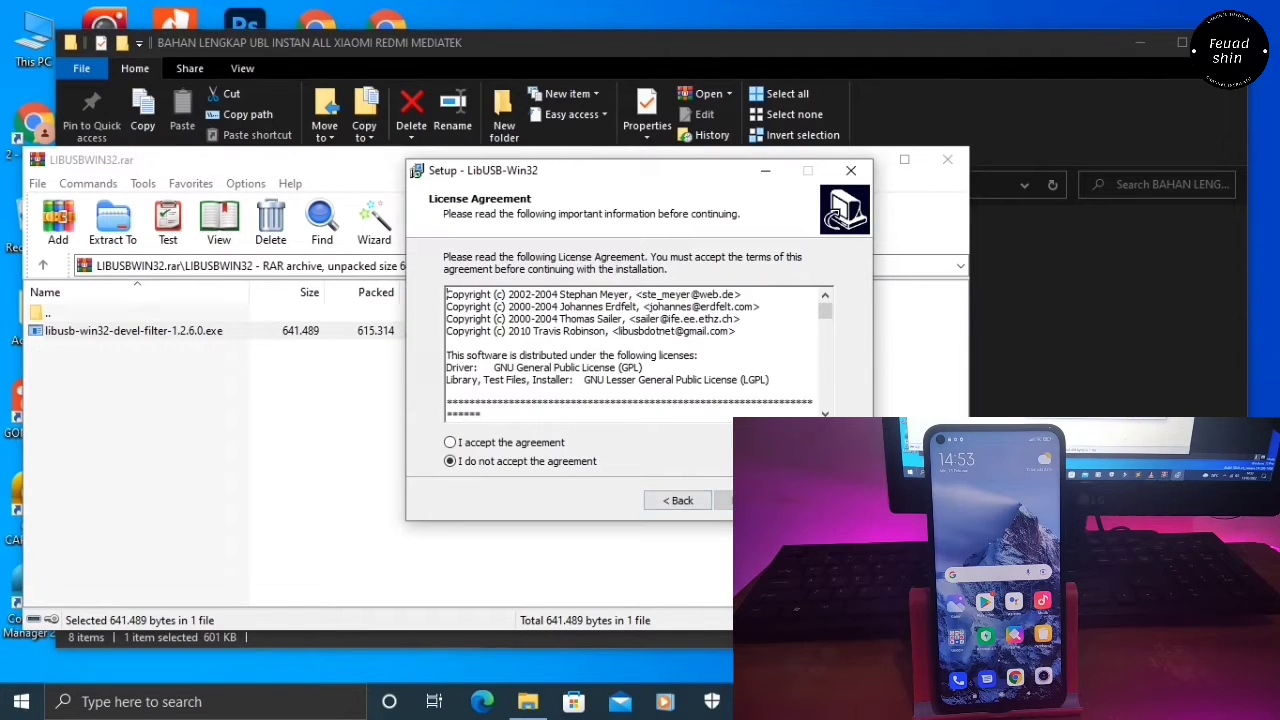
Step: Accept the license, install LibUSB-Win32 to C:\Program Files\LibUSB-Win32, and finish setup with the filter installer wizard launching
key("alt+a")
key("Return")
key("Return")
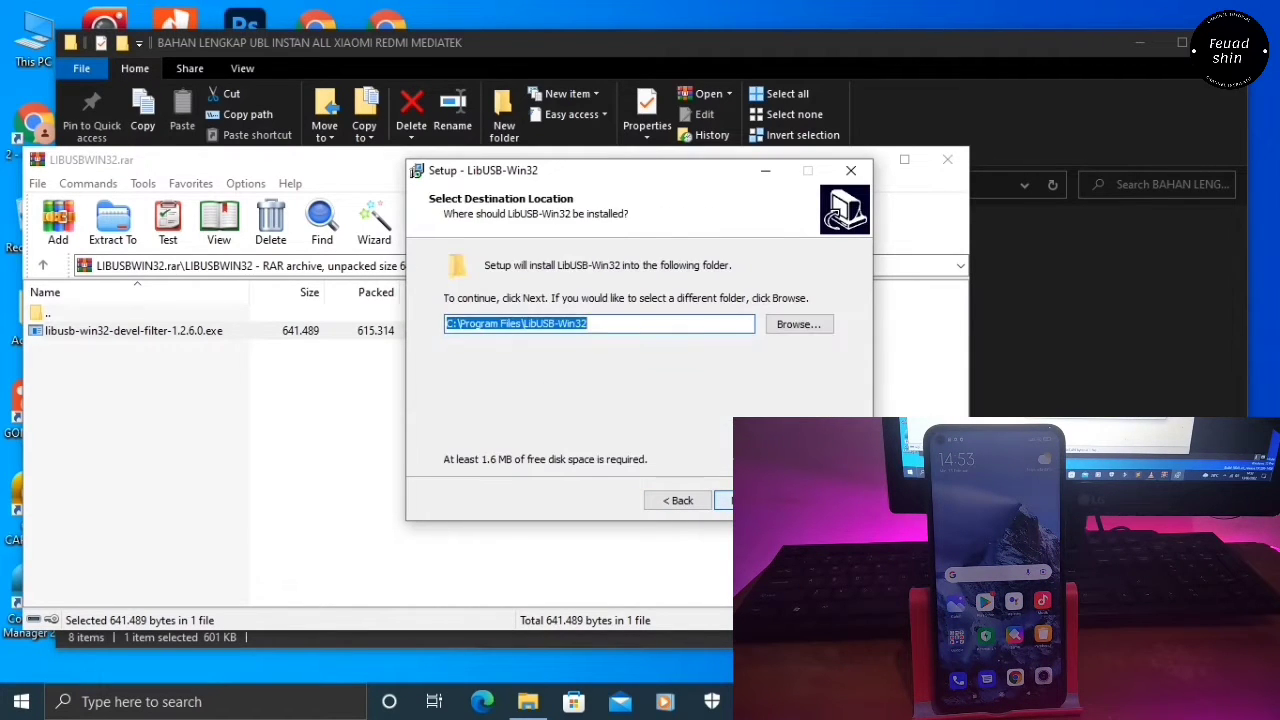
key("Return")
key("Return")
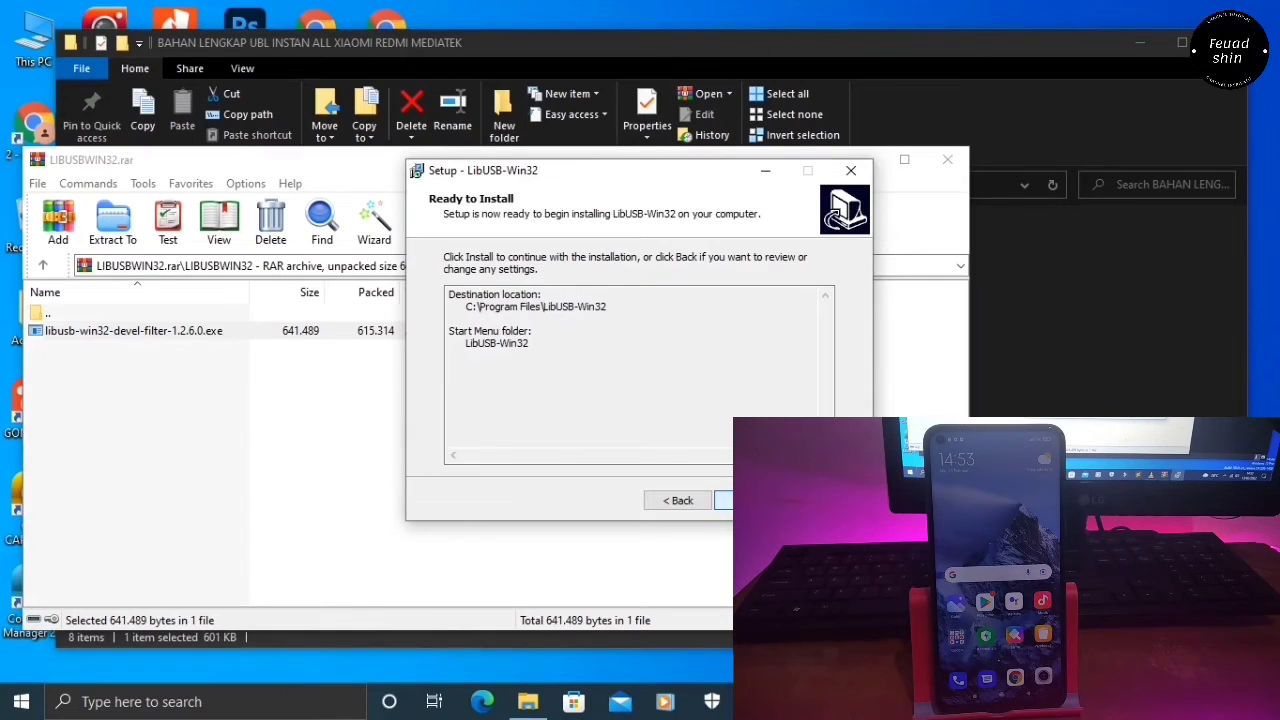
key("Return")
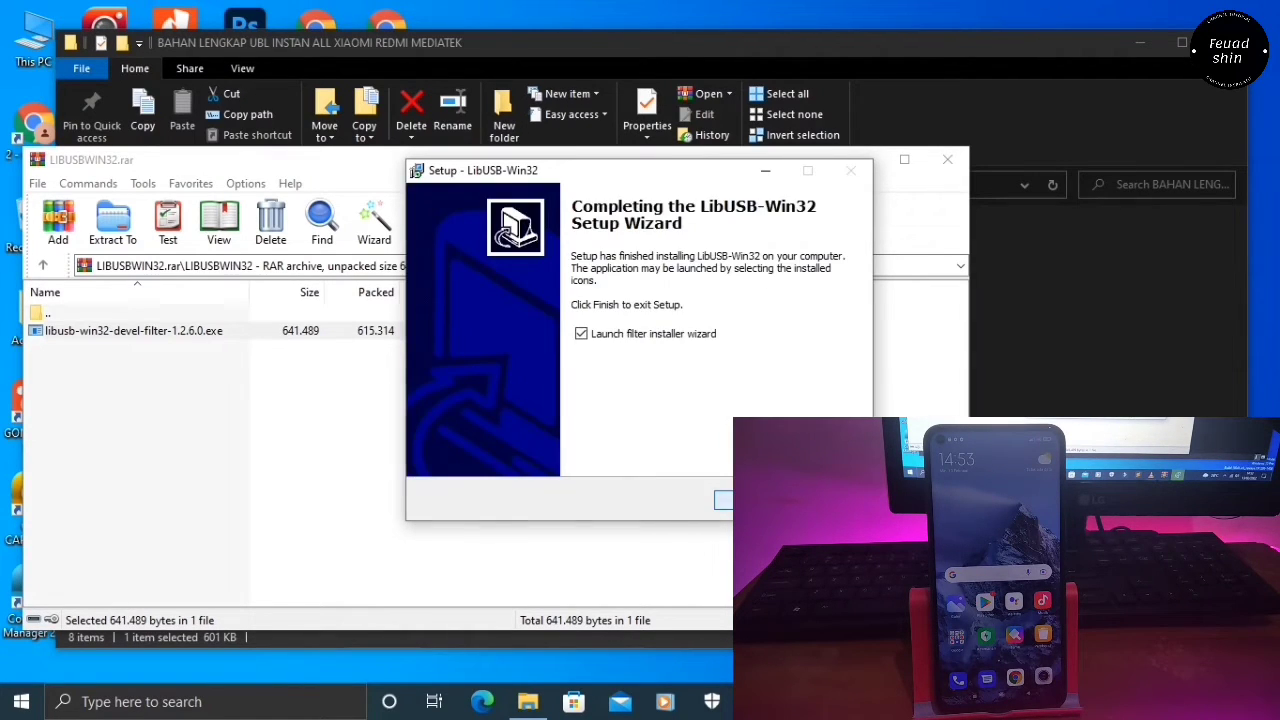
key("Return")
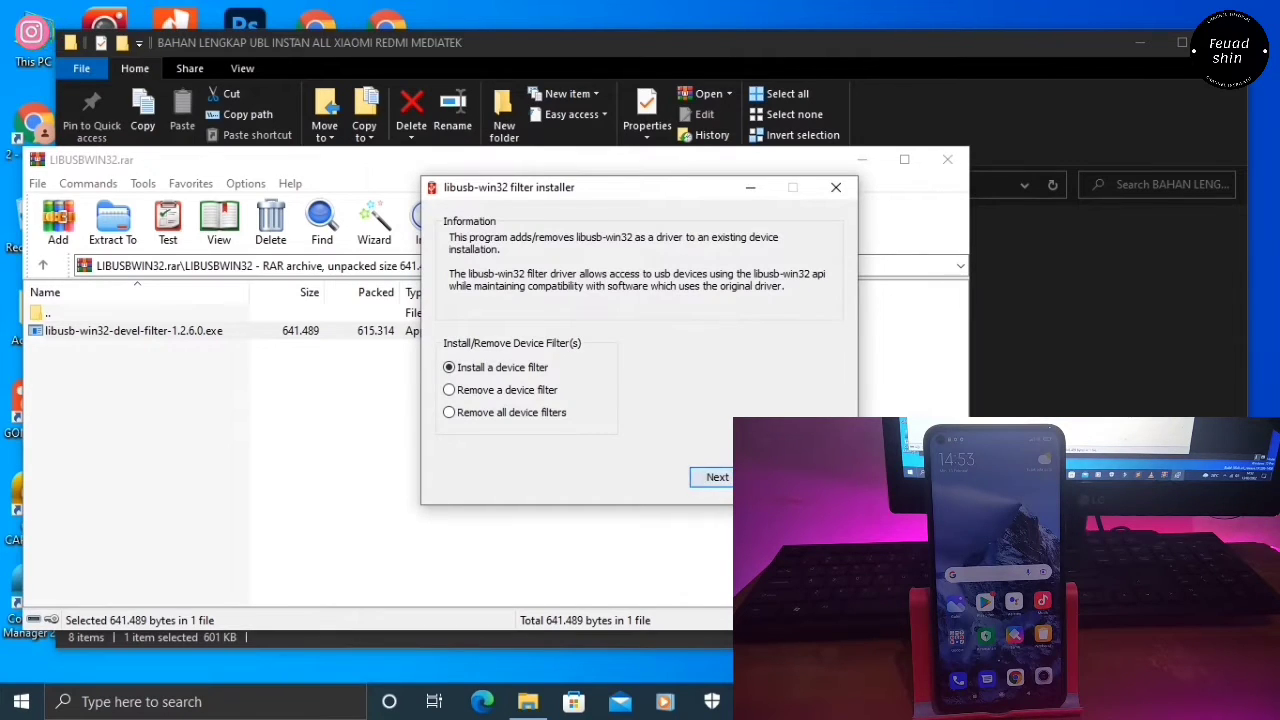
Step: Install a libusb-win32 device filter for the connected MediaTek USB Port, and close the filter installer and the archive
key("Return")
scroll(640, 364, "down", 1)
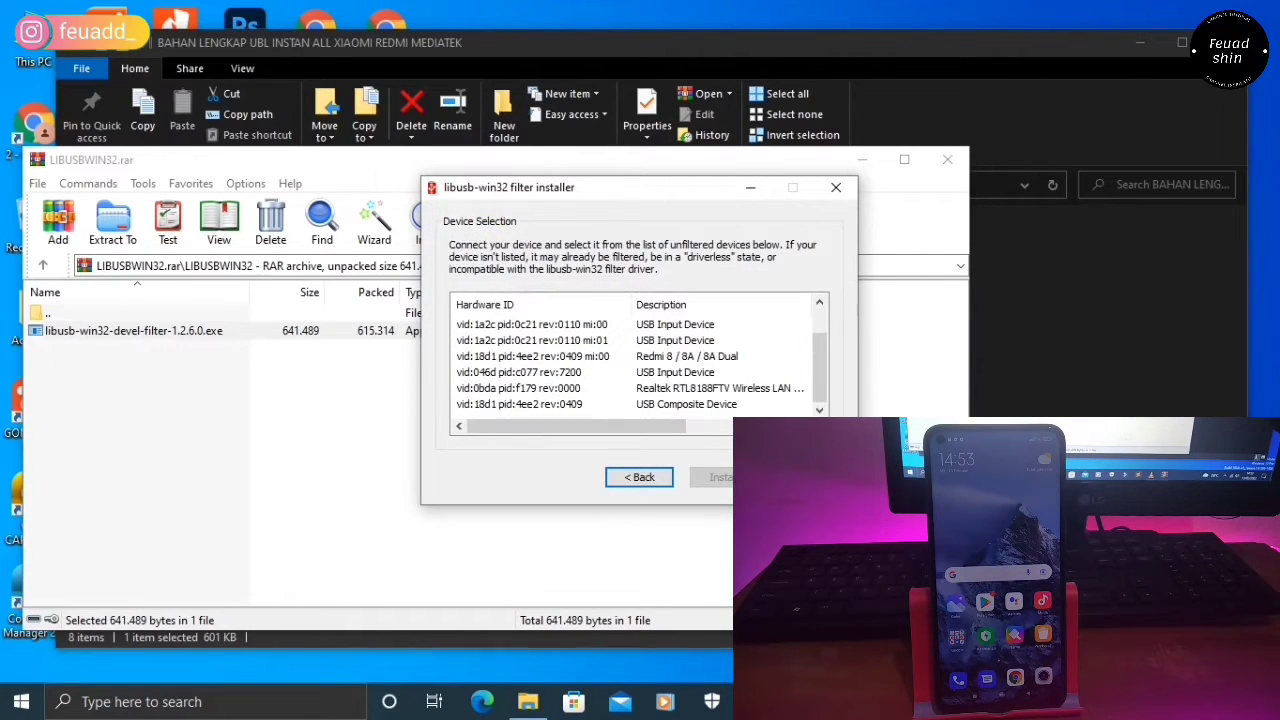
scroll(640, 364, "up", 1)
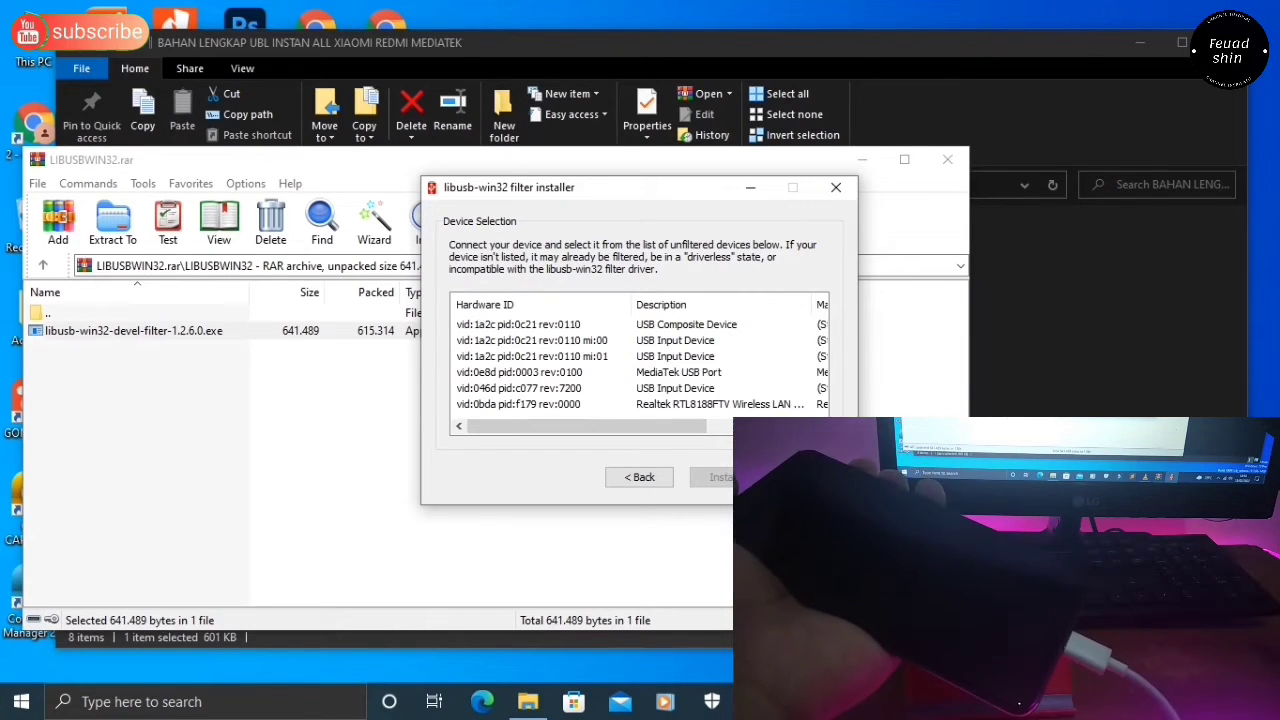
left_click(721, 477)
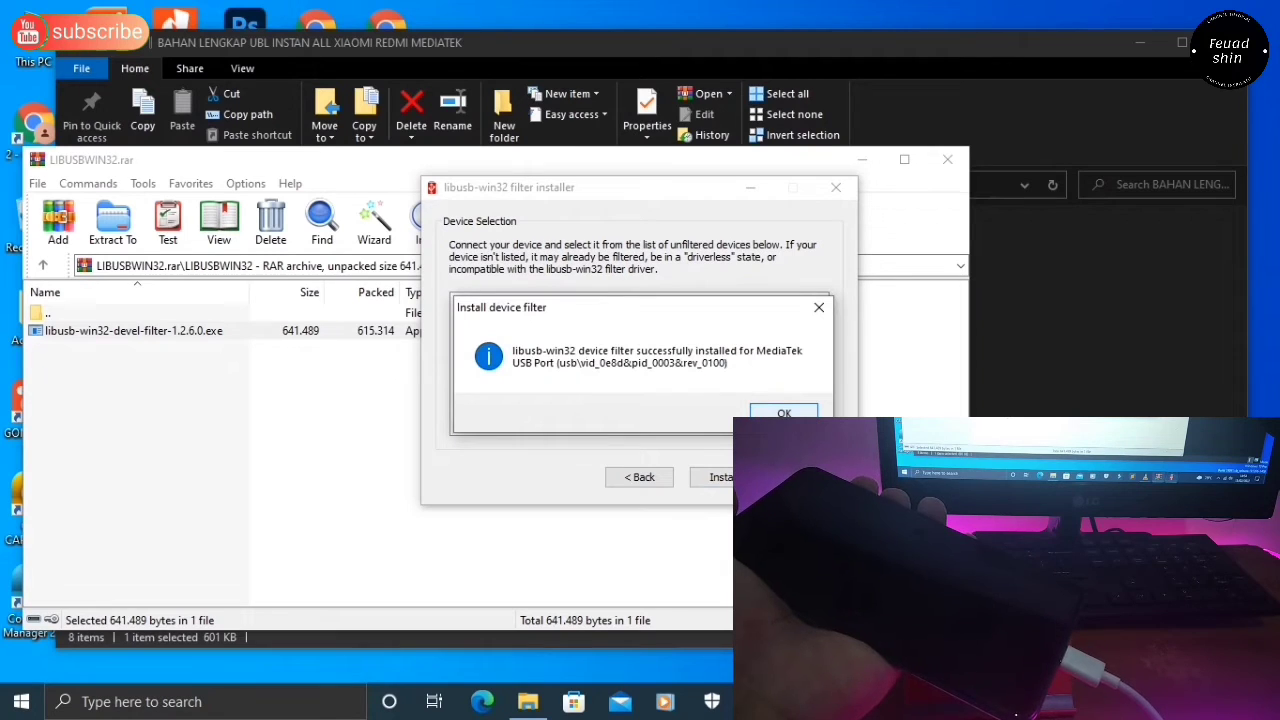
key("Return")
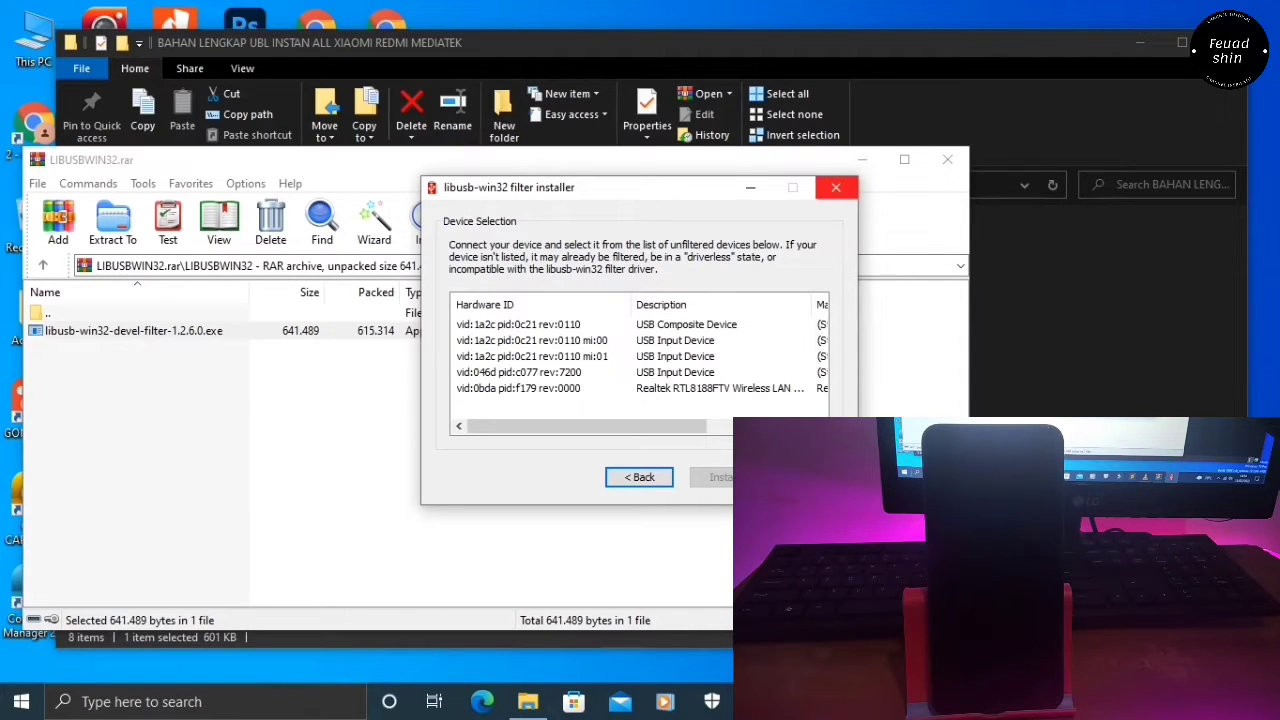
left_click(836, 187)
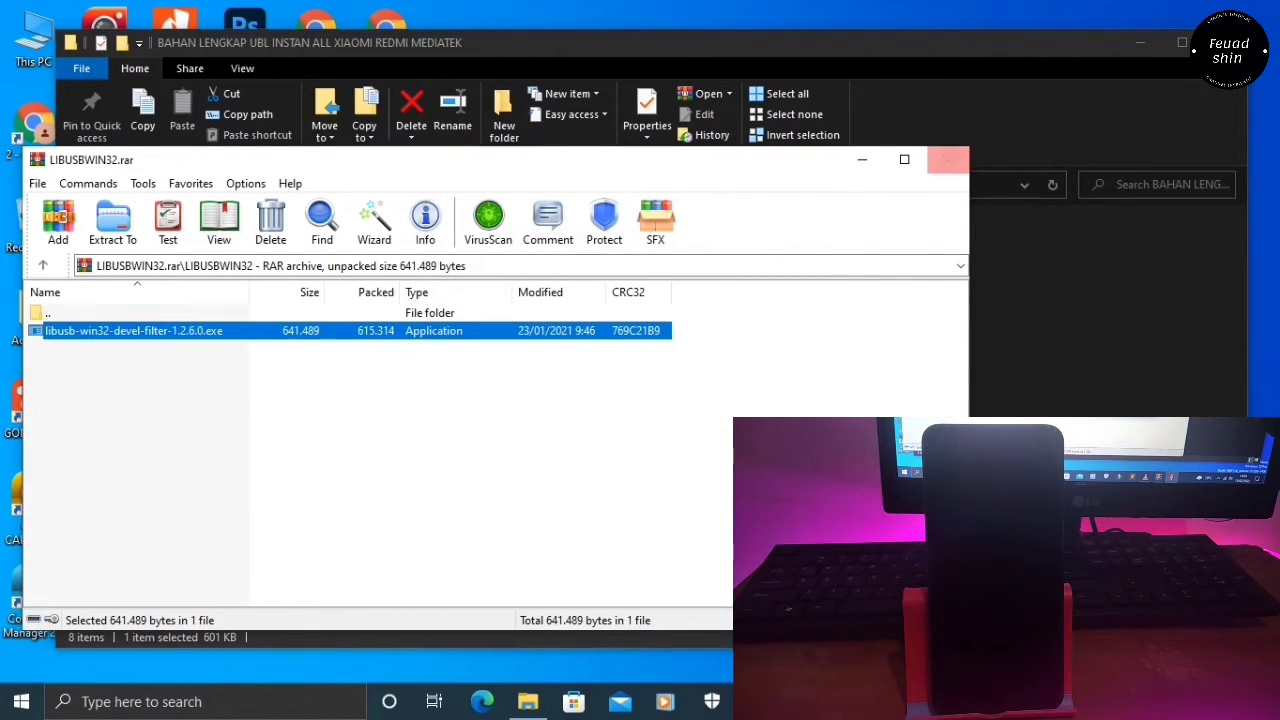
left_click(947, 159)
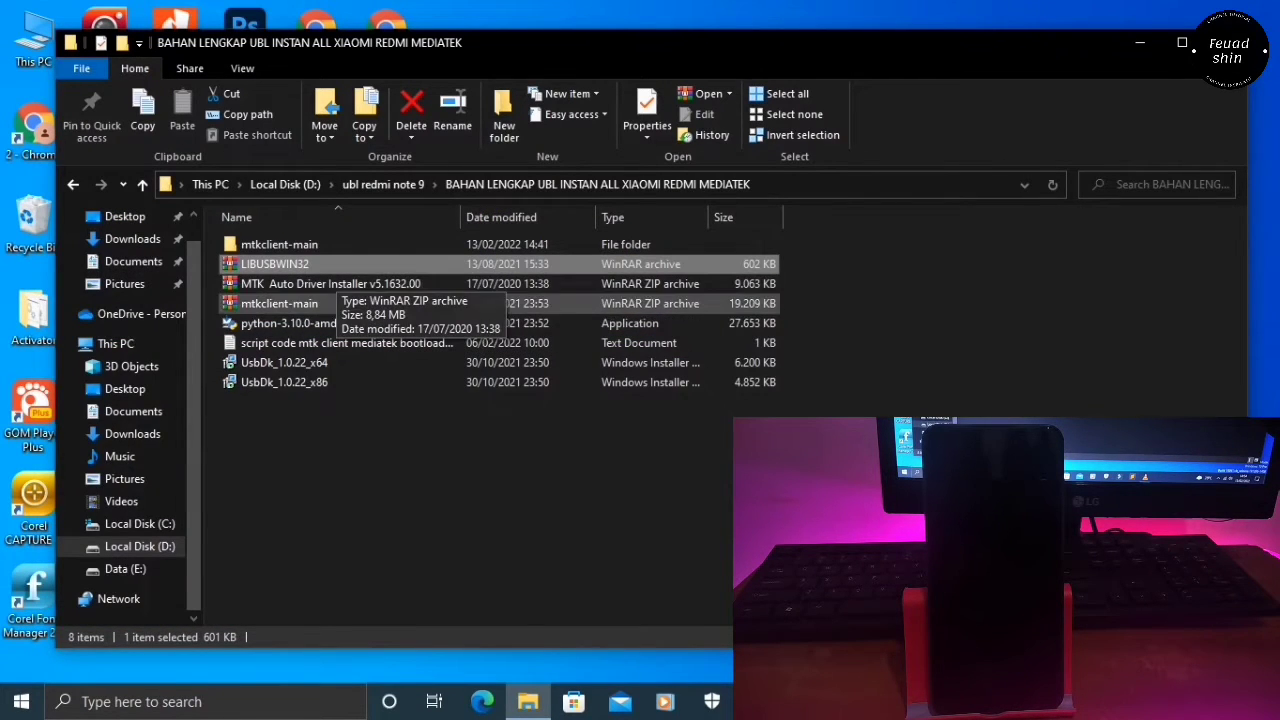
Step: Open the python-3.10.0-amd64 installer to view its setup options, and cancel the setup
left_click(294, 323)
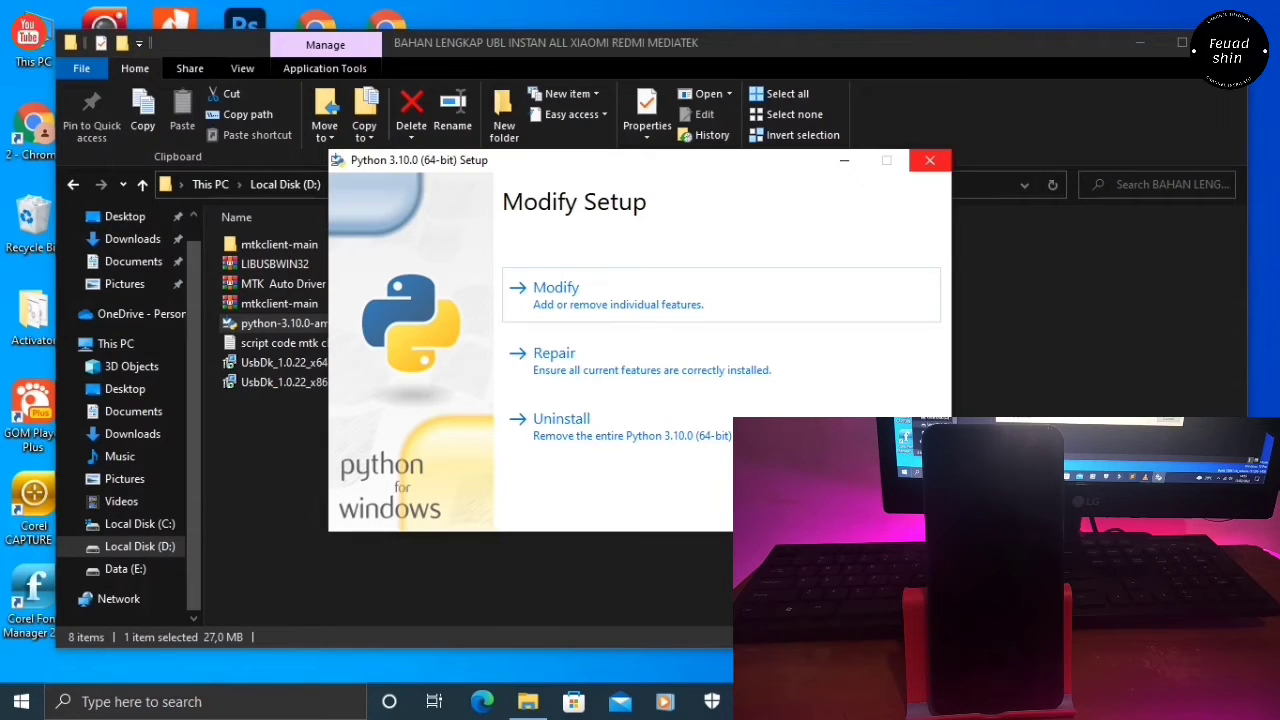
left_click(929, 160)
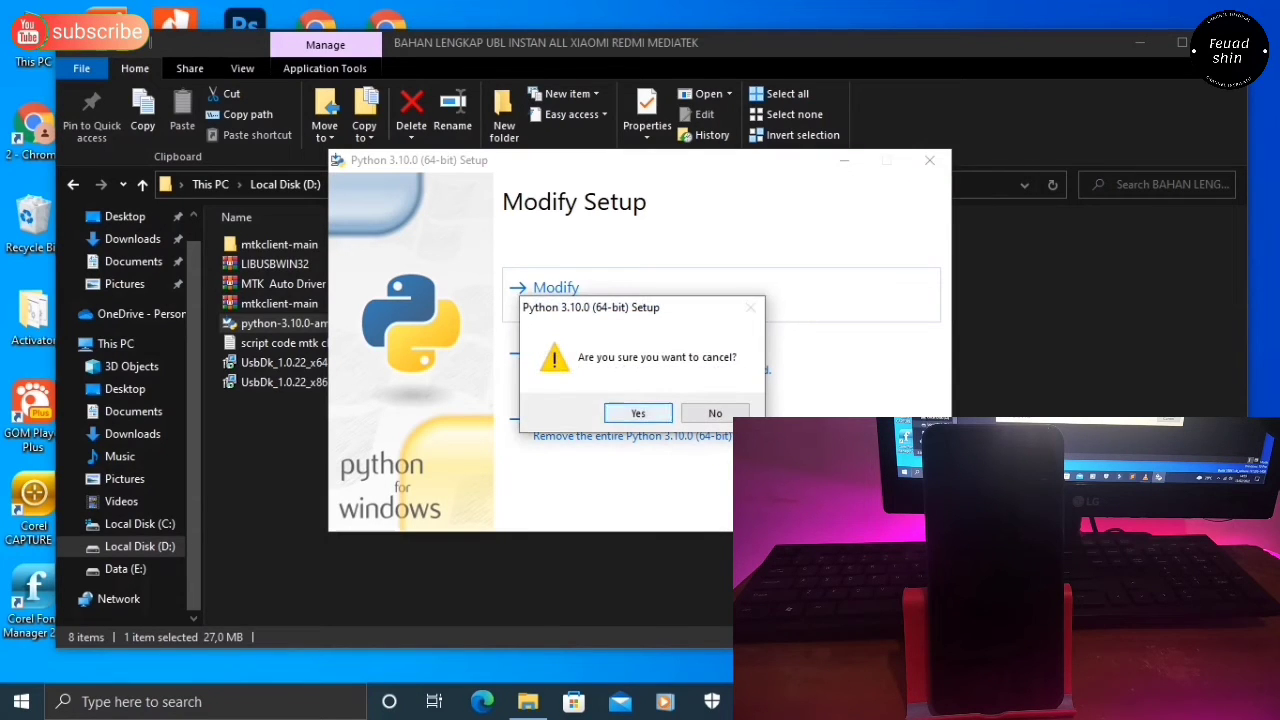
left_click(638, 413)
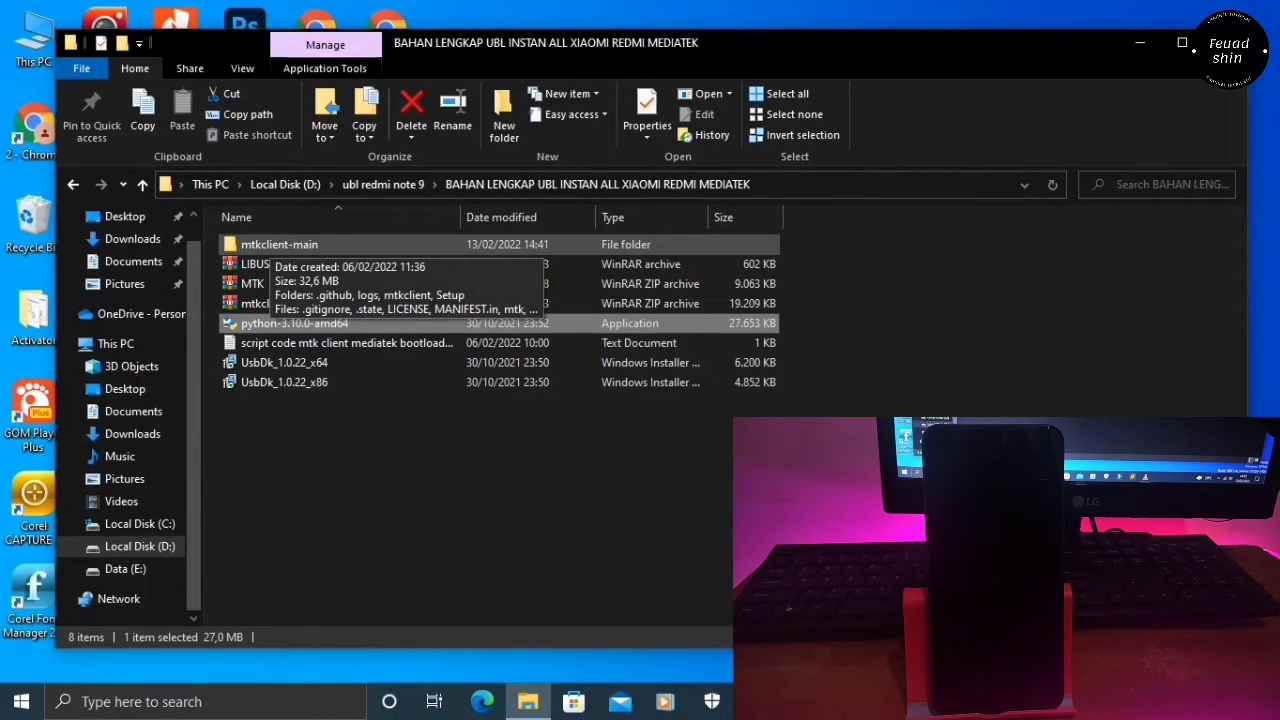
Step: Open the mtkclient-main folder and launch a cmd window at that folder's path
left_click(279, 244)
double_click(279, 244)
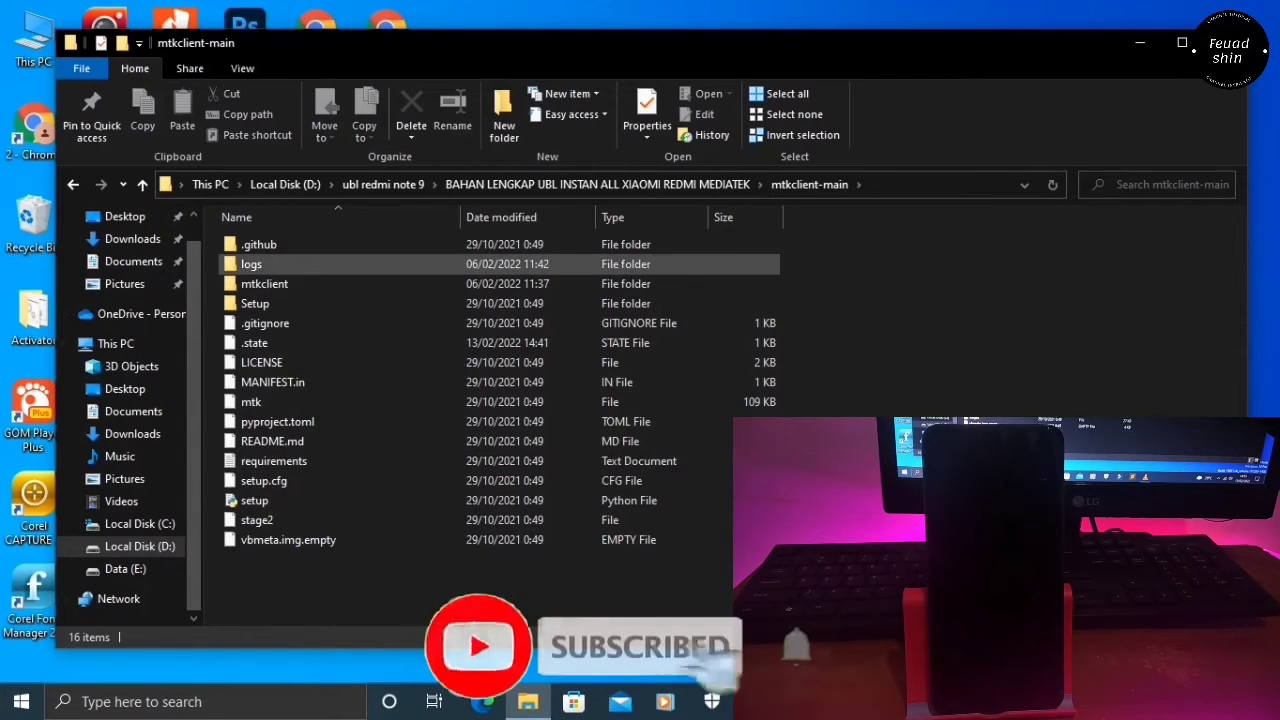
left_click(936, 184)
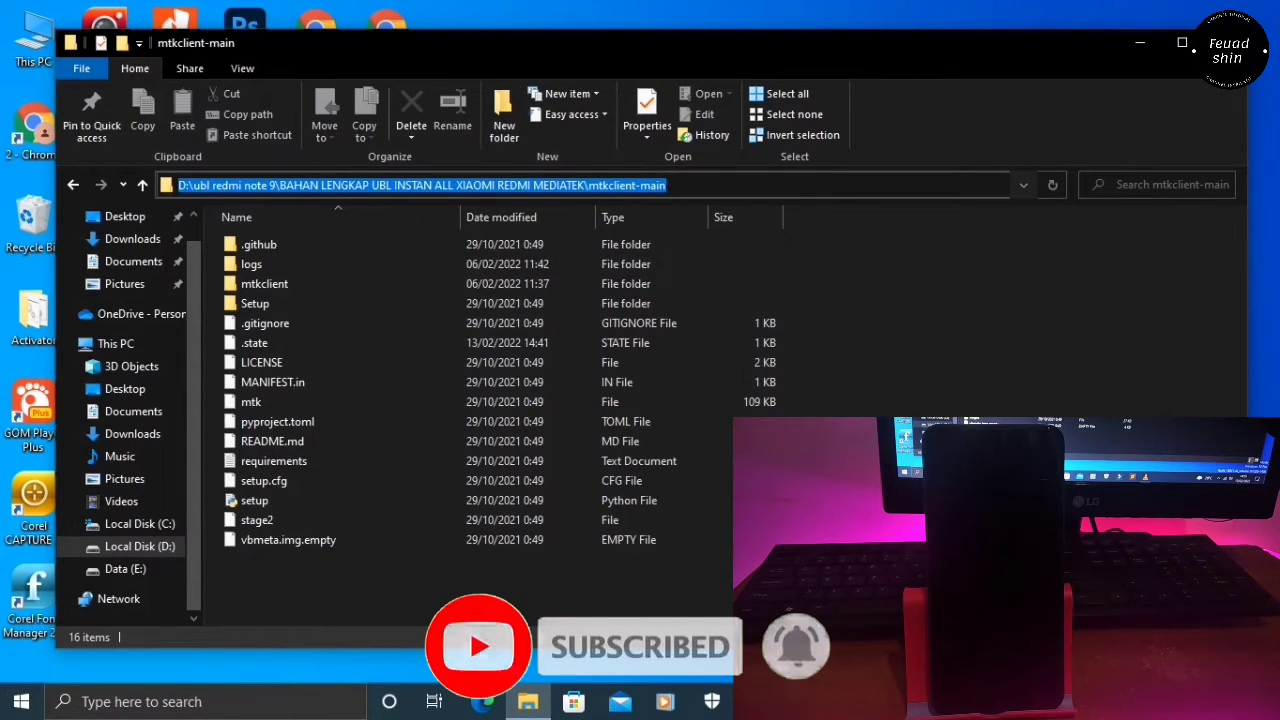
type("cc")
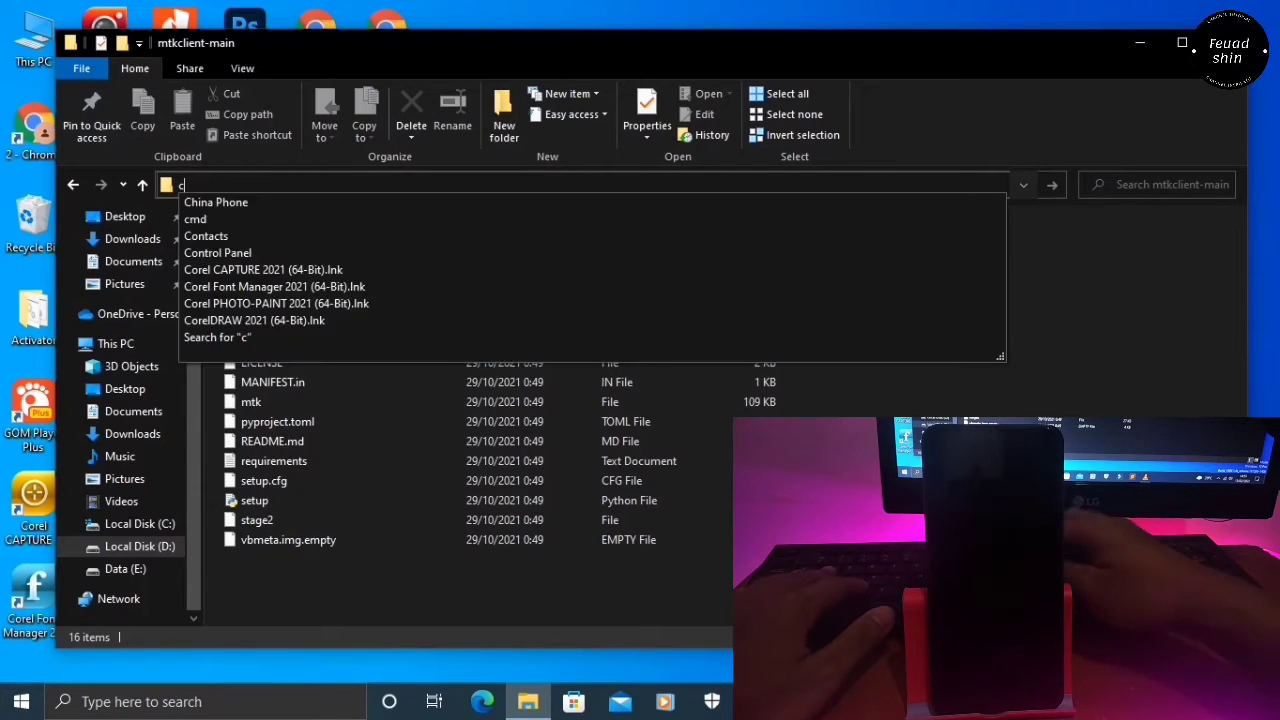
type("md")
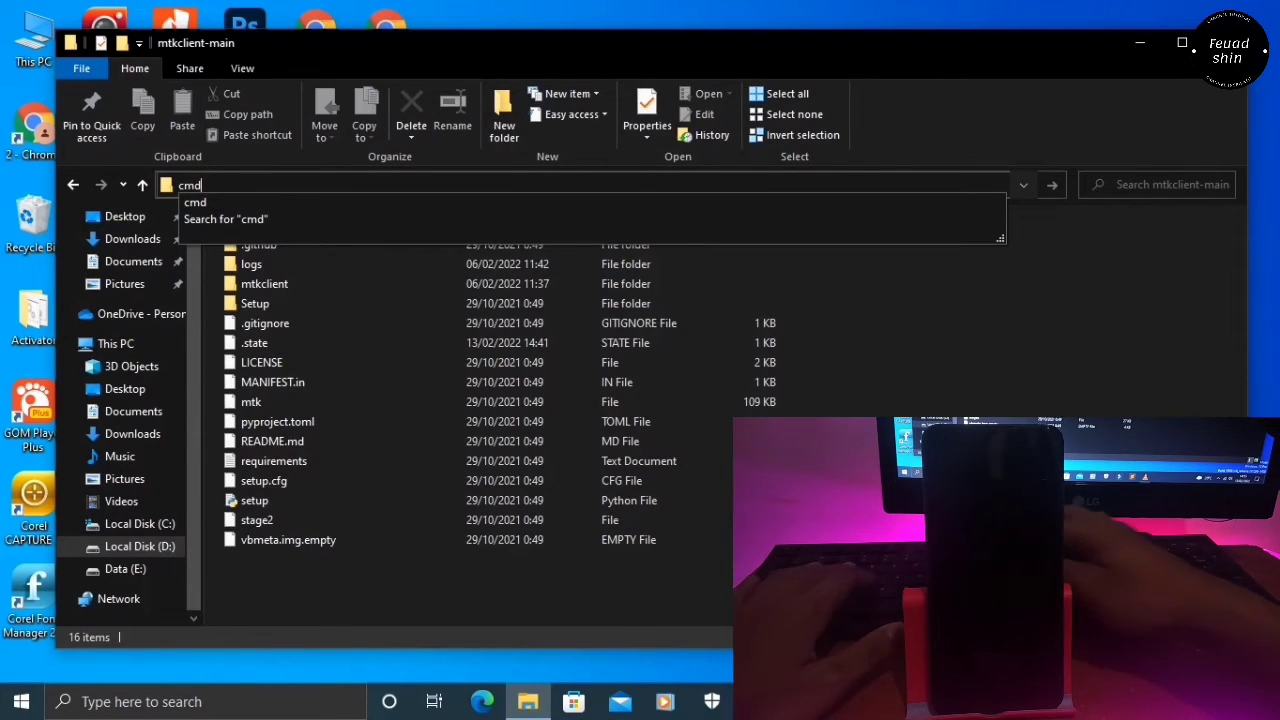
key("Return")
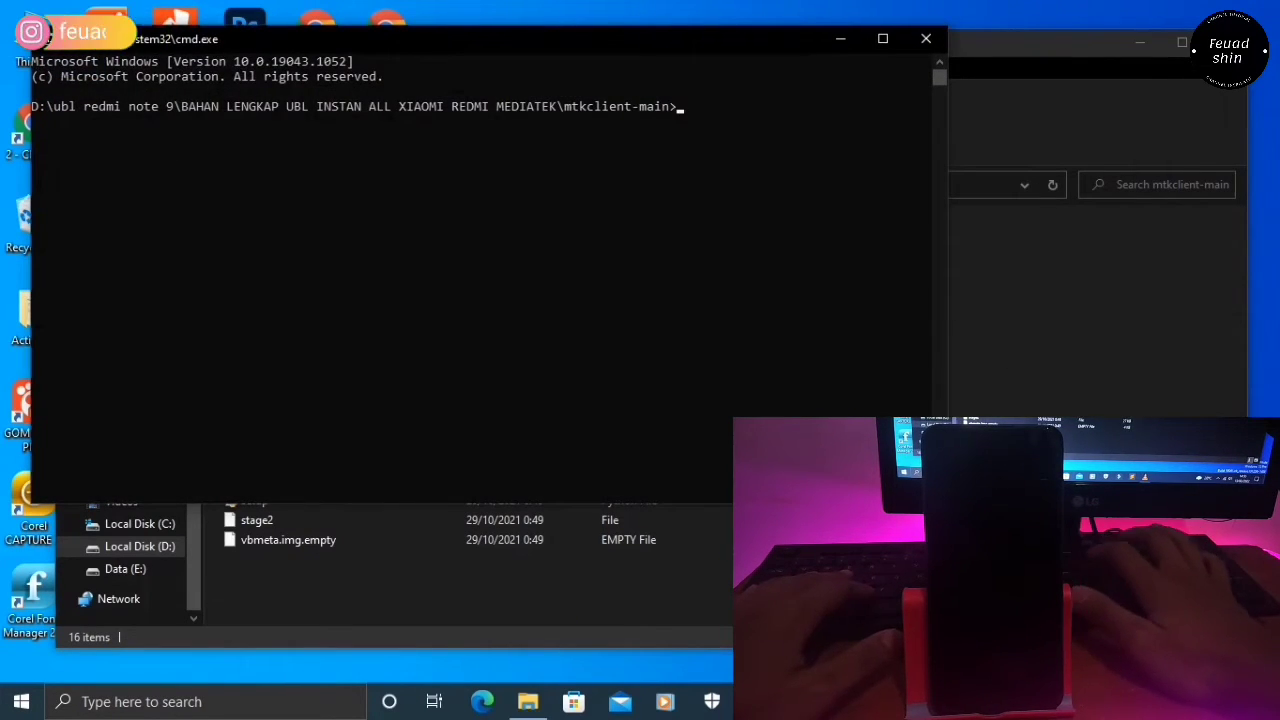
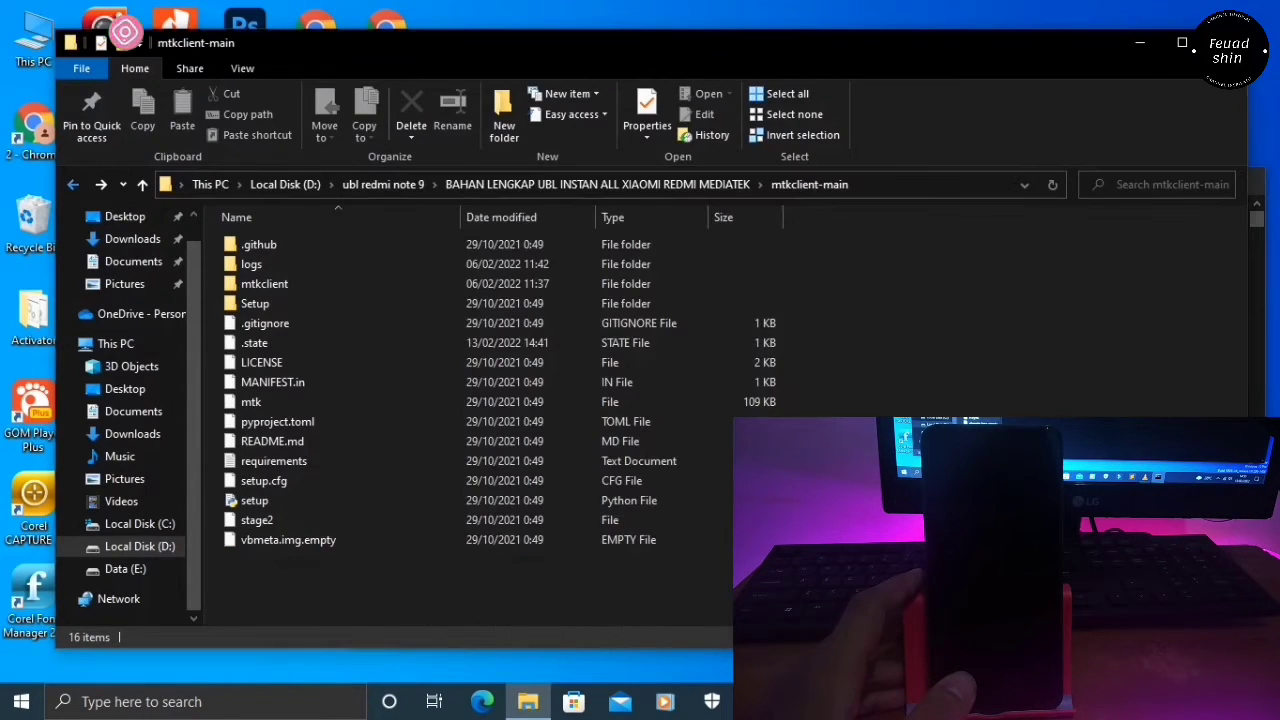
Step: Go back to the parent folder, open the script code text file, and copy the command python setup.py install
key("alt+Up")
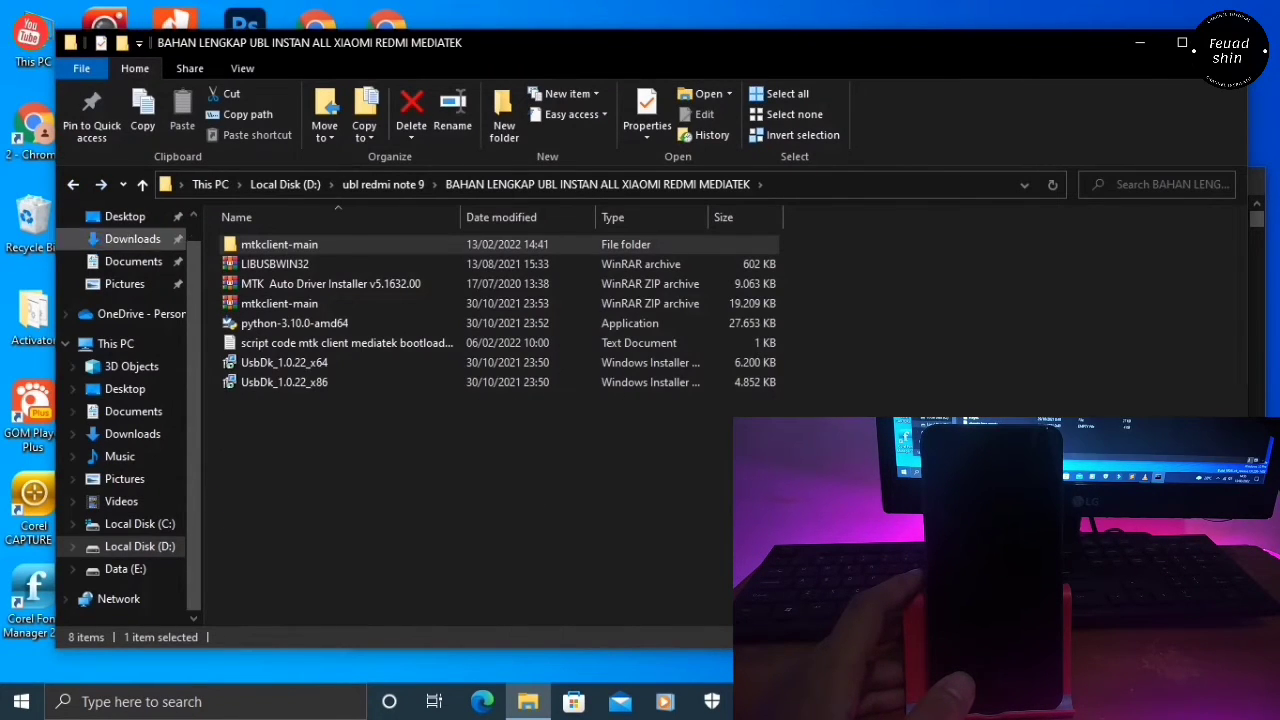
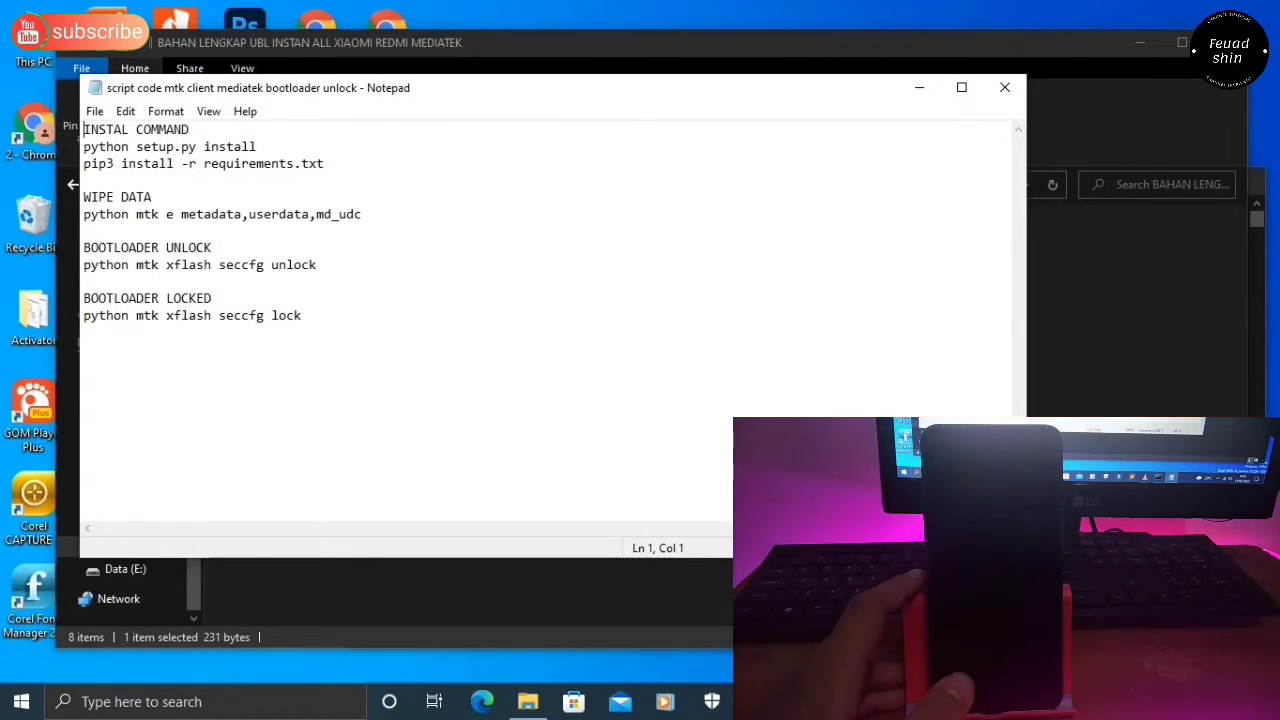
left_click_drag(88, 146, 254, 131)
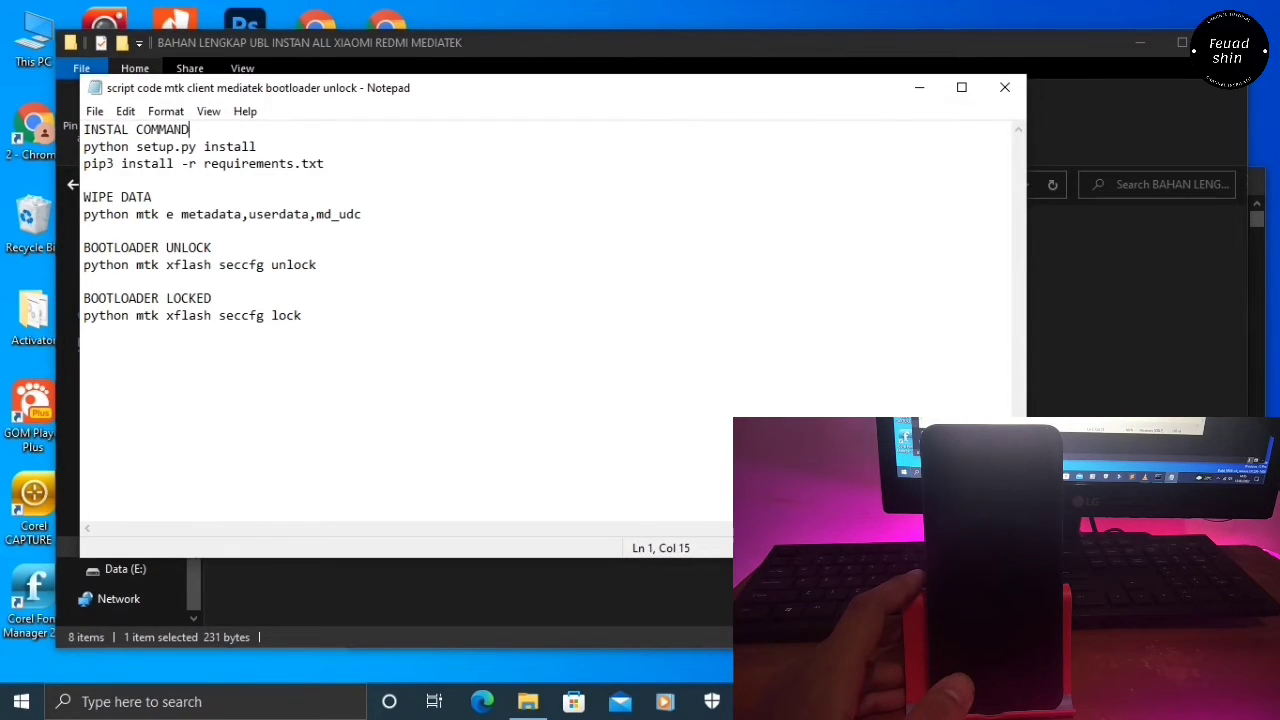
key("shift+Right")
key("shift+Right")
key("shift+Right")
key("shift+Right")
key("shift+Right")
key("shift+Right")
key("shift+Right")
key("shift+Right")
key("shift+Right")
key("shift+Right")
key("shift+Right")
key("shift+Right")
key("shift+Right")
key("shift+Right")
key("shift+Right")
key("shift+Right")
key("shift+Right")
key("shift+Right")
key("shift+Right")
key("shift+Right")
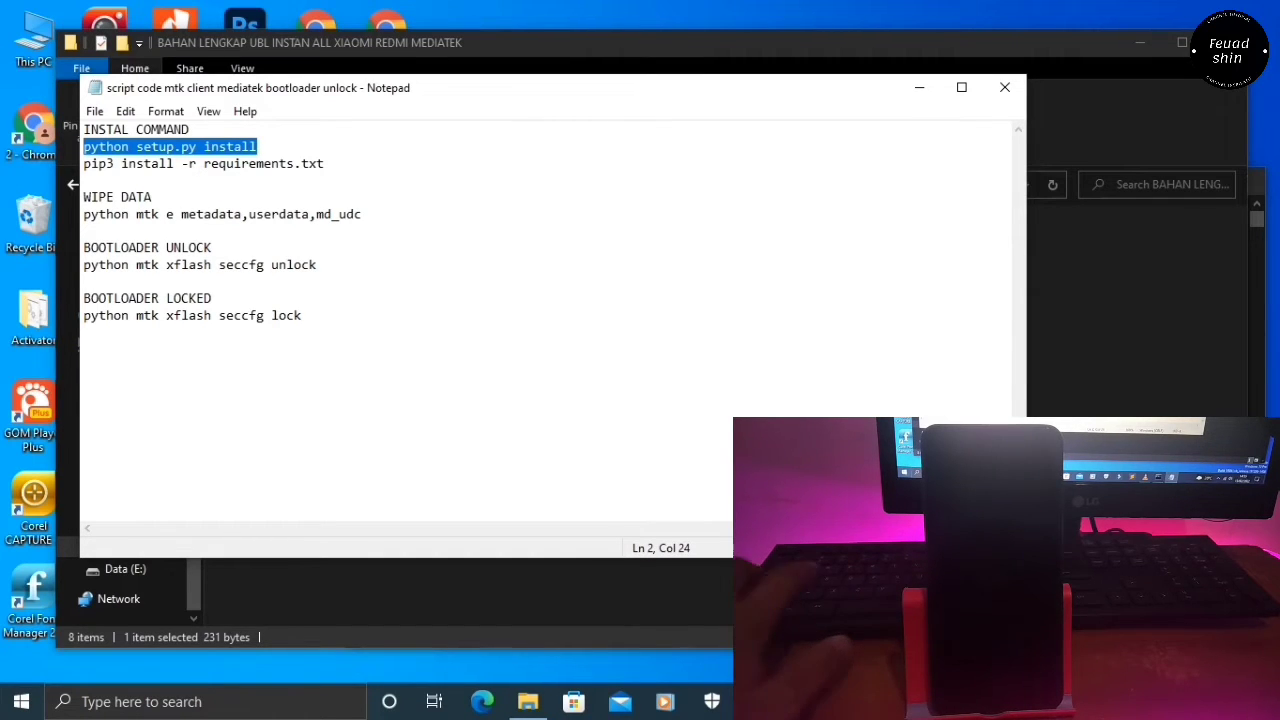
Step: Switch to Command Prompt and run python setup.py install in the mtkclient-main folder
key("alt+Tab")
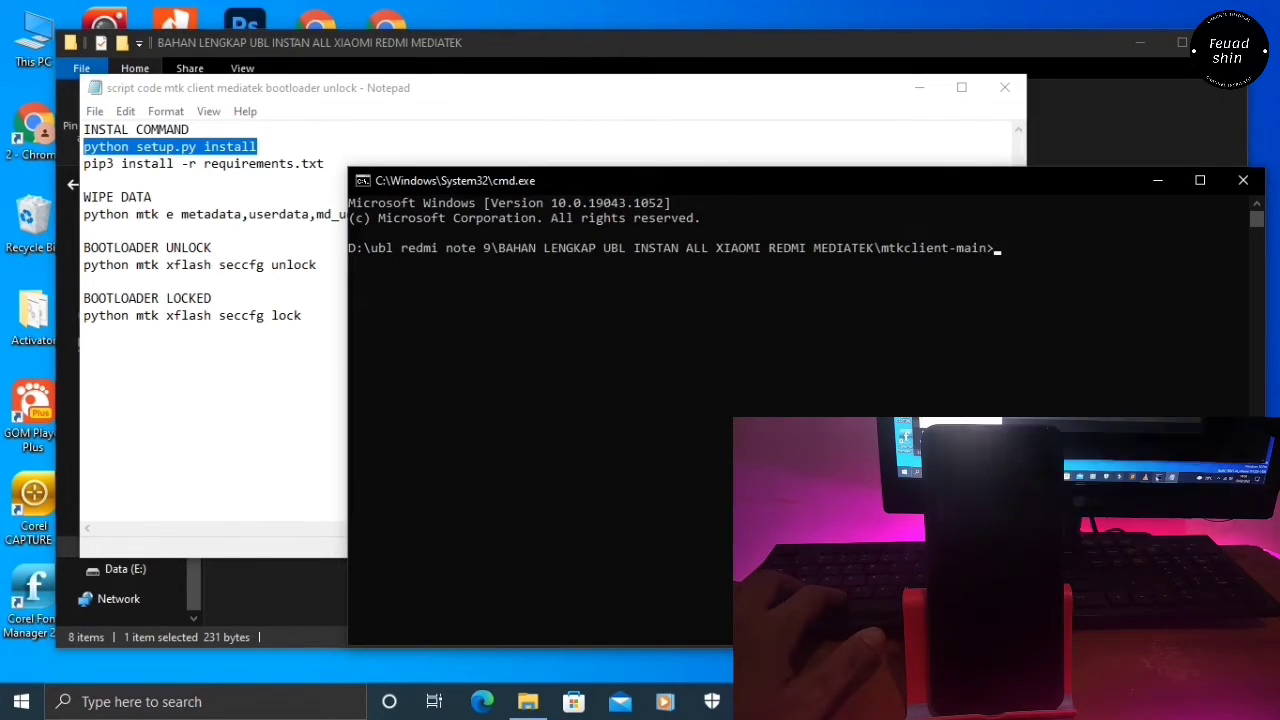
type("python setup.py install")
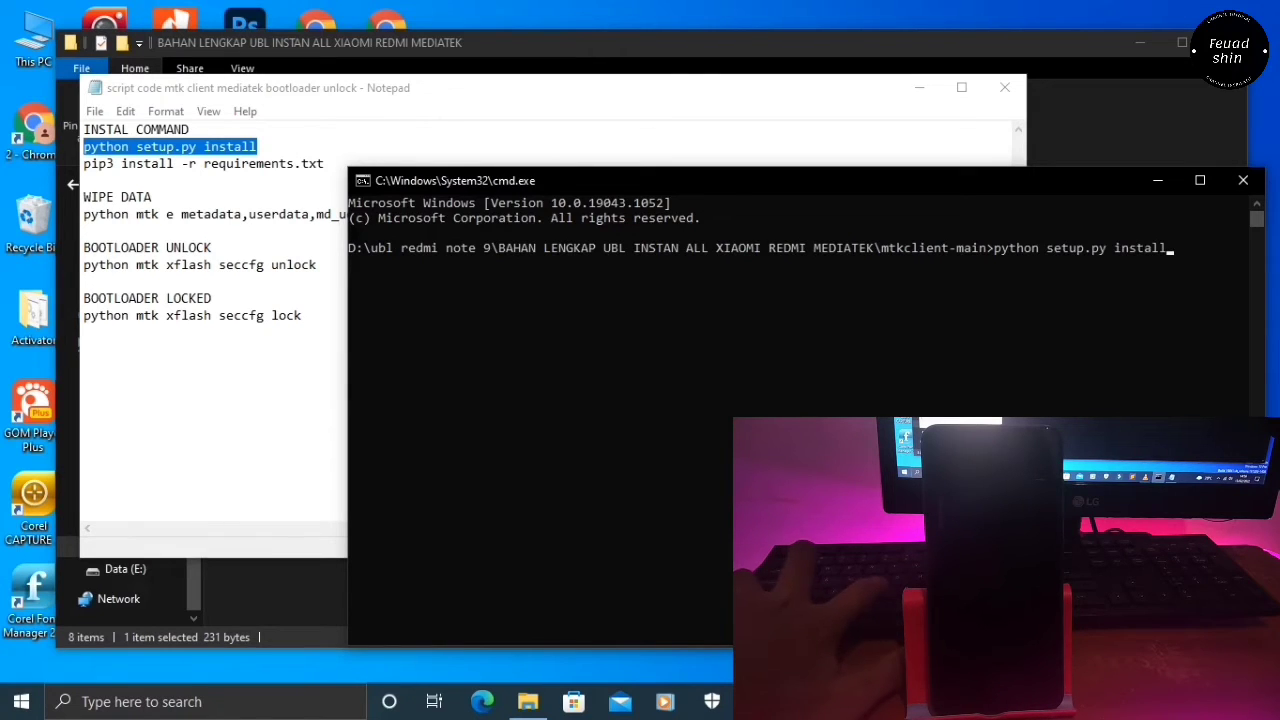
key("Return")
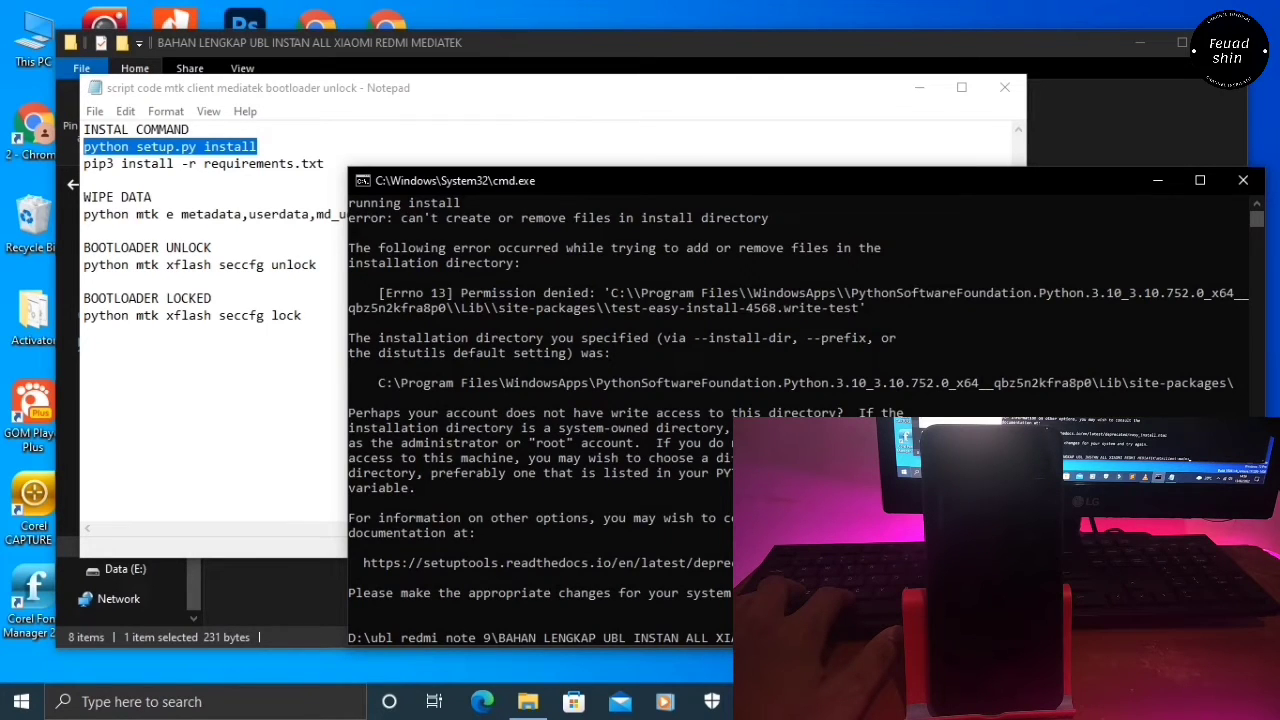
left_click(942, 701)
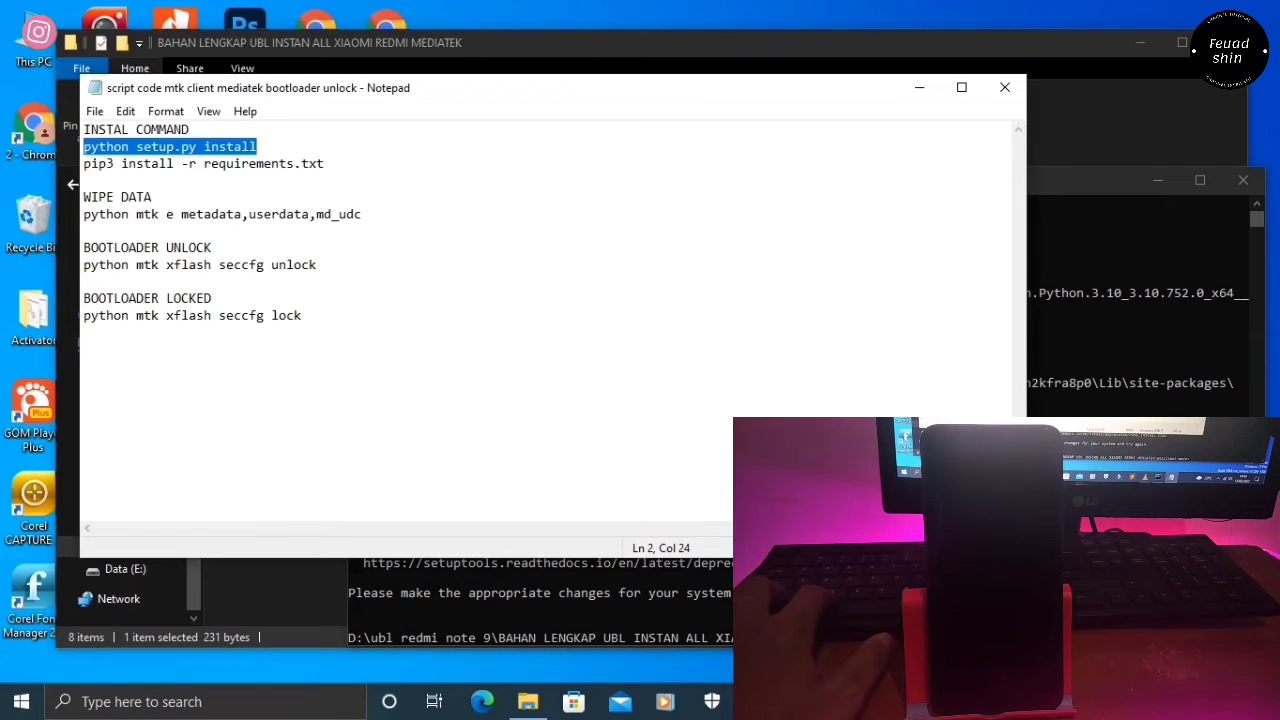
left_click_drag(84, 163, 324, 163)
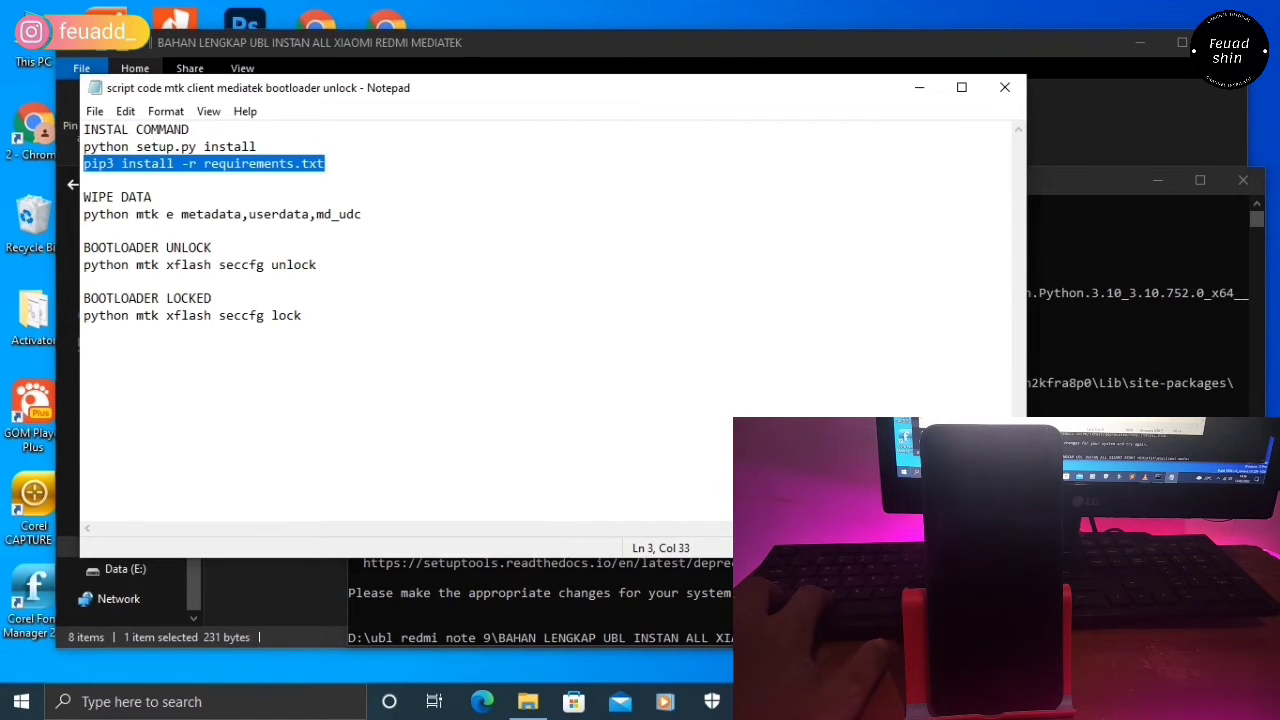
type("python setup.py install")
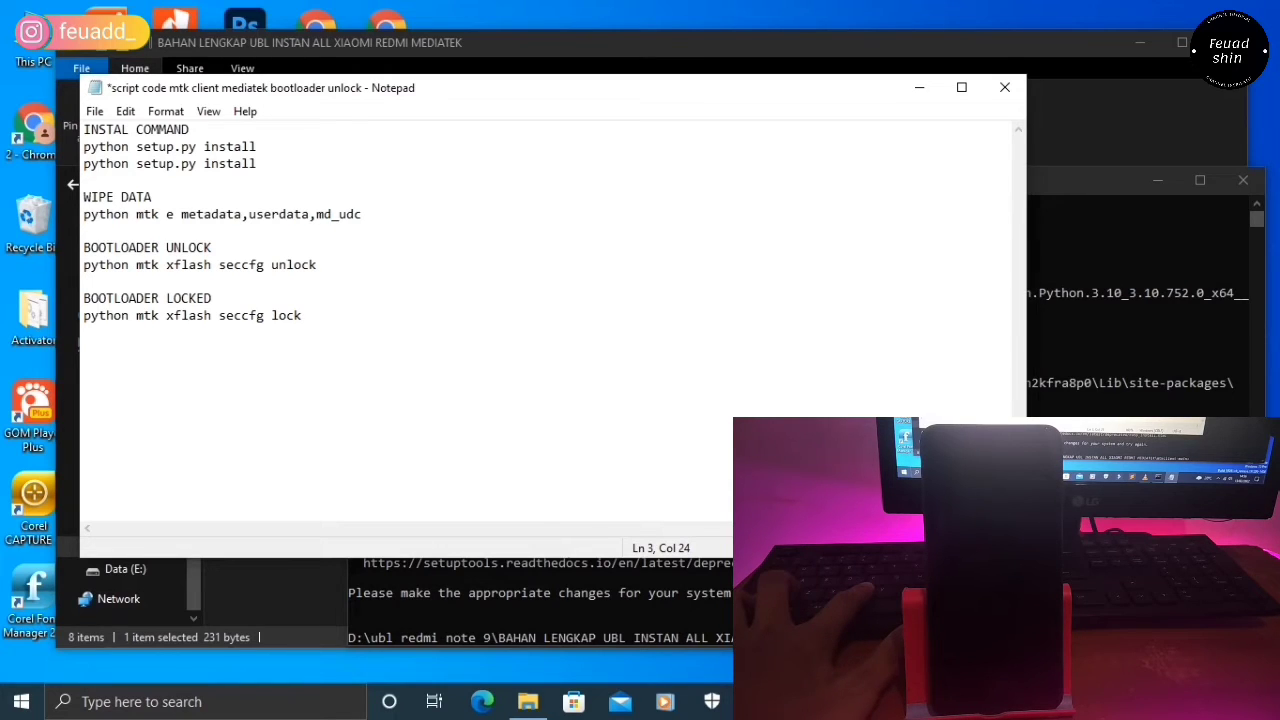
left_click(1004, 87)
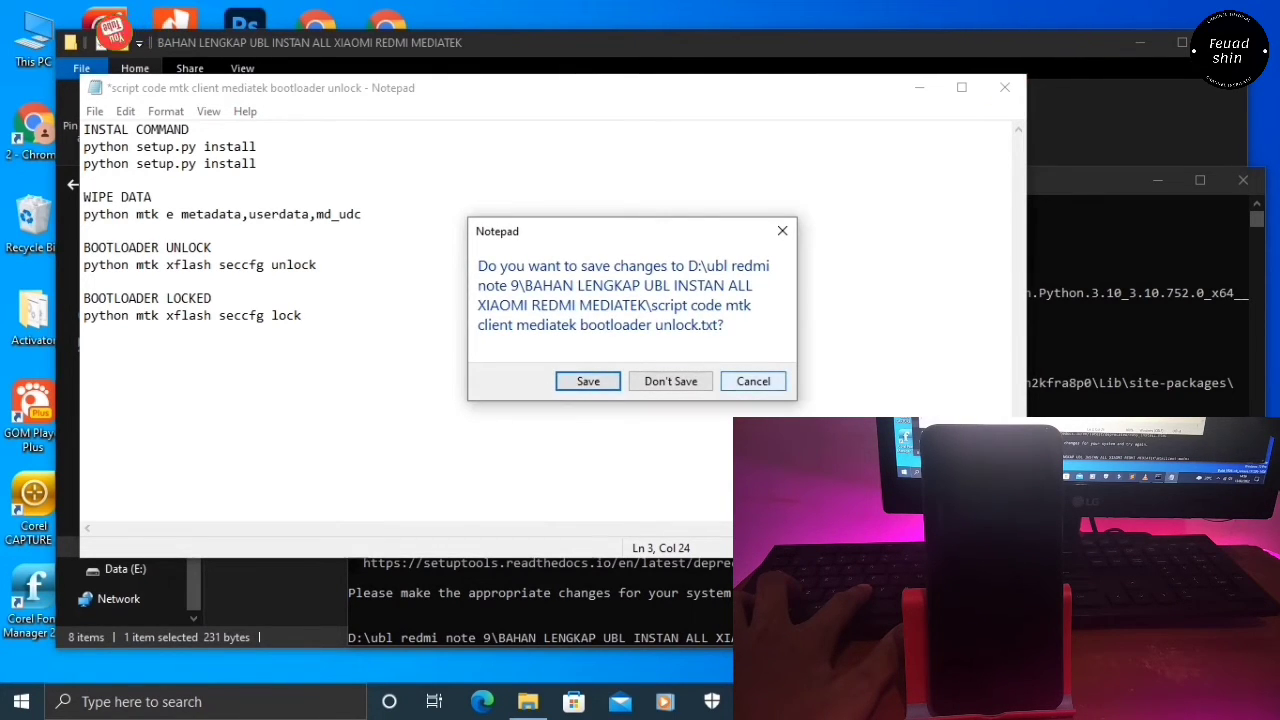
left_click(670, 381)
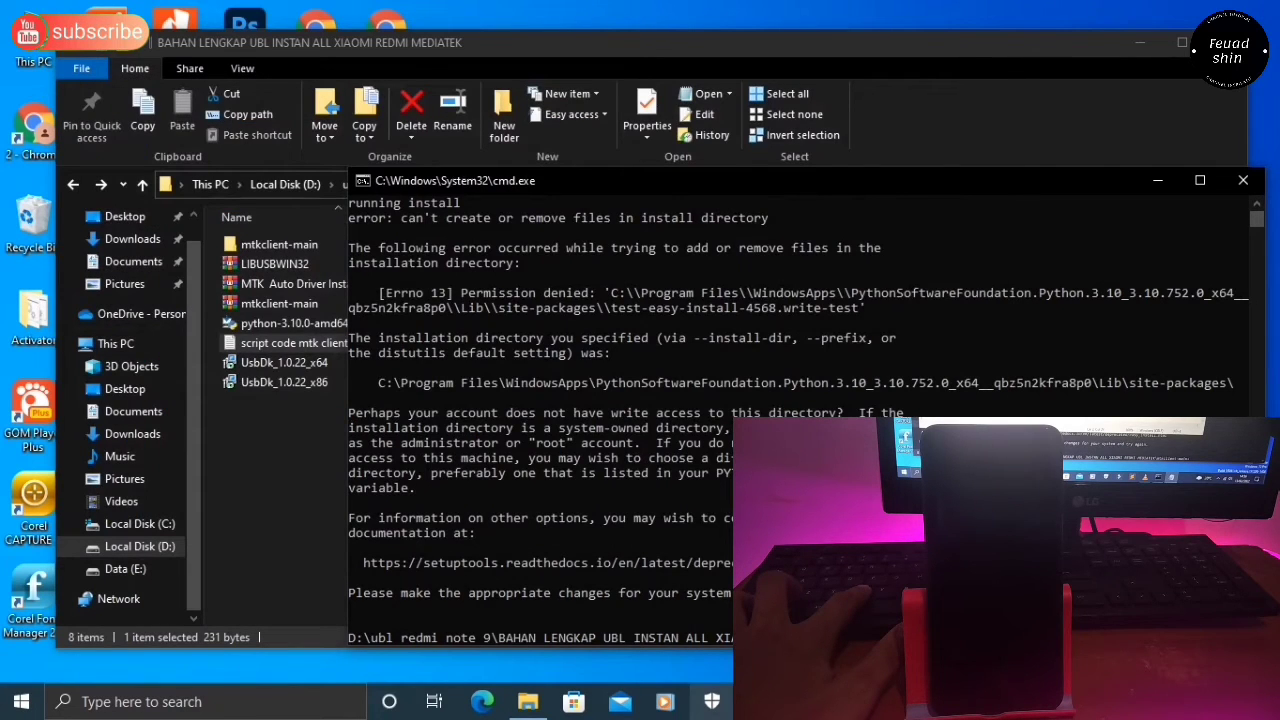
Step: Reopen the script code text file, copy pip3 install -r requirements.txt, and run it in the mtkclient-main Command Prompt
left_click(527, 701)
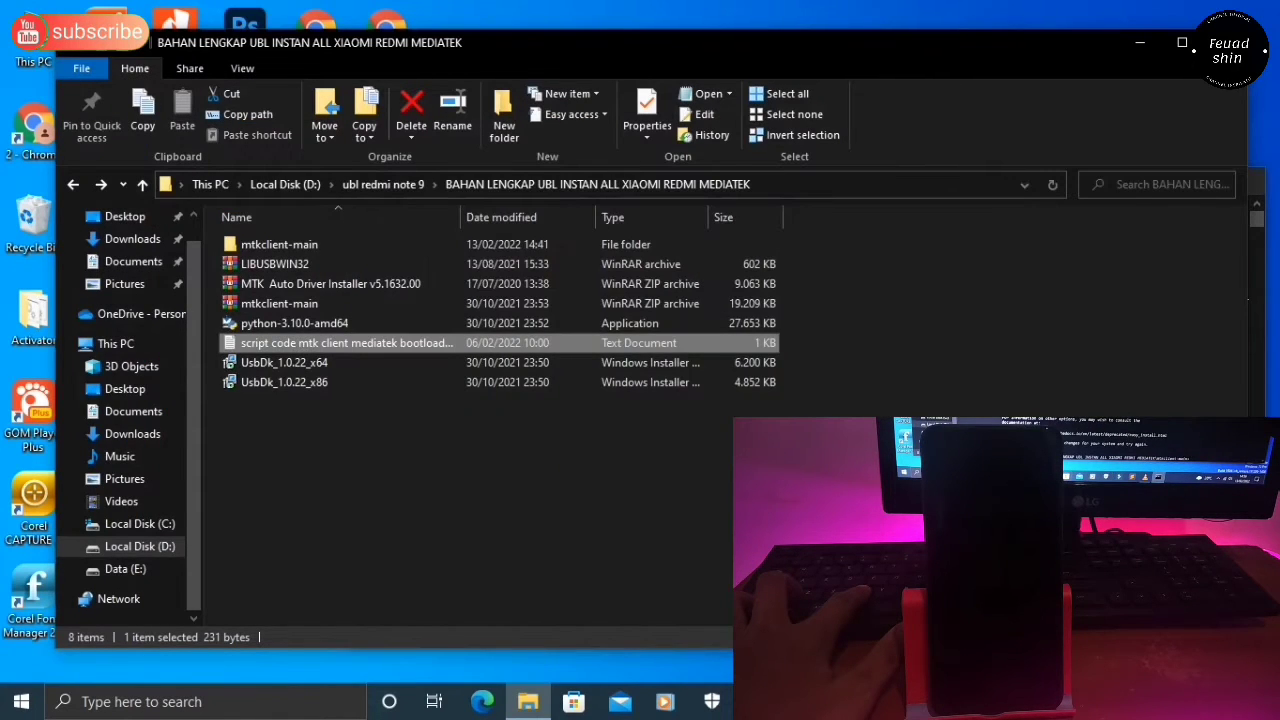
key("Return")
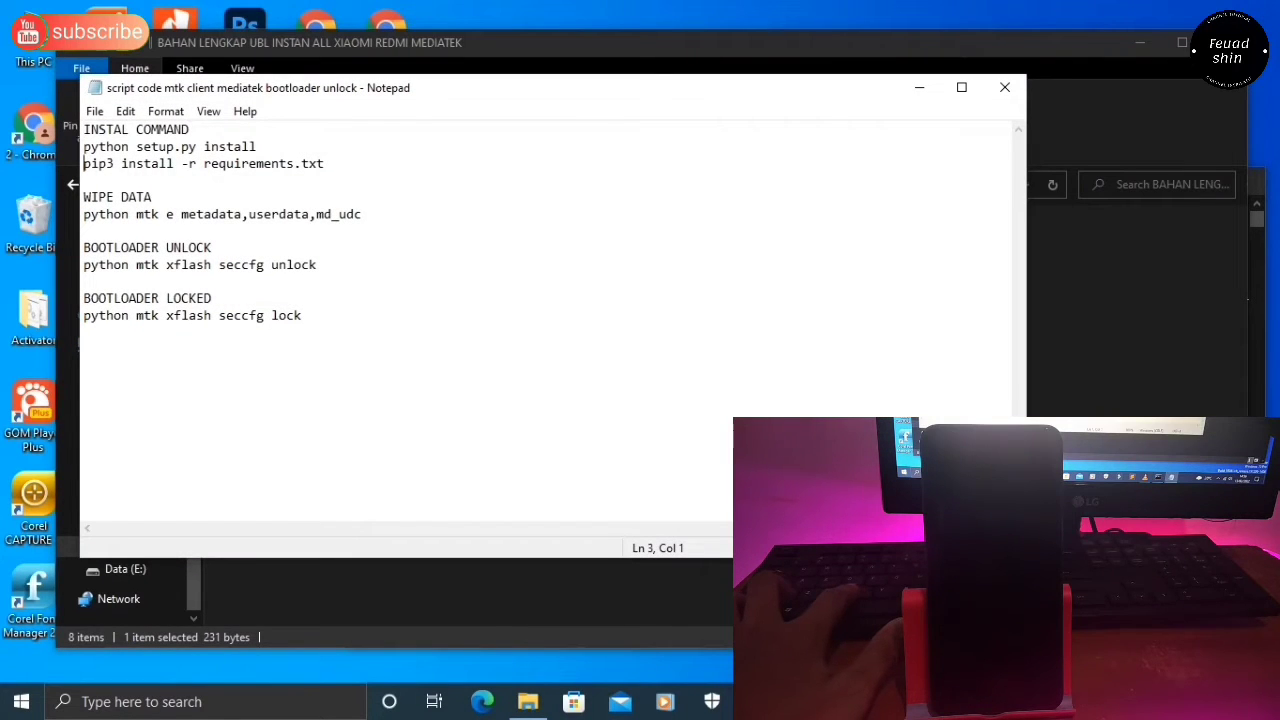
key("shift+End")
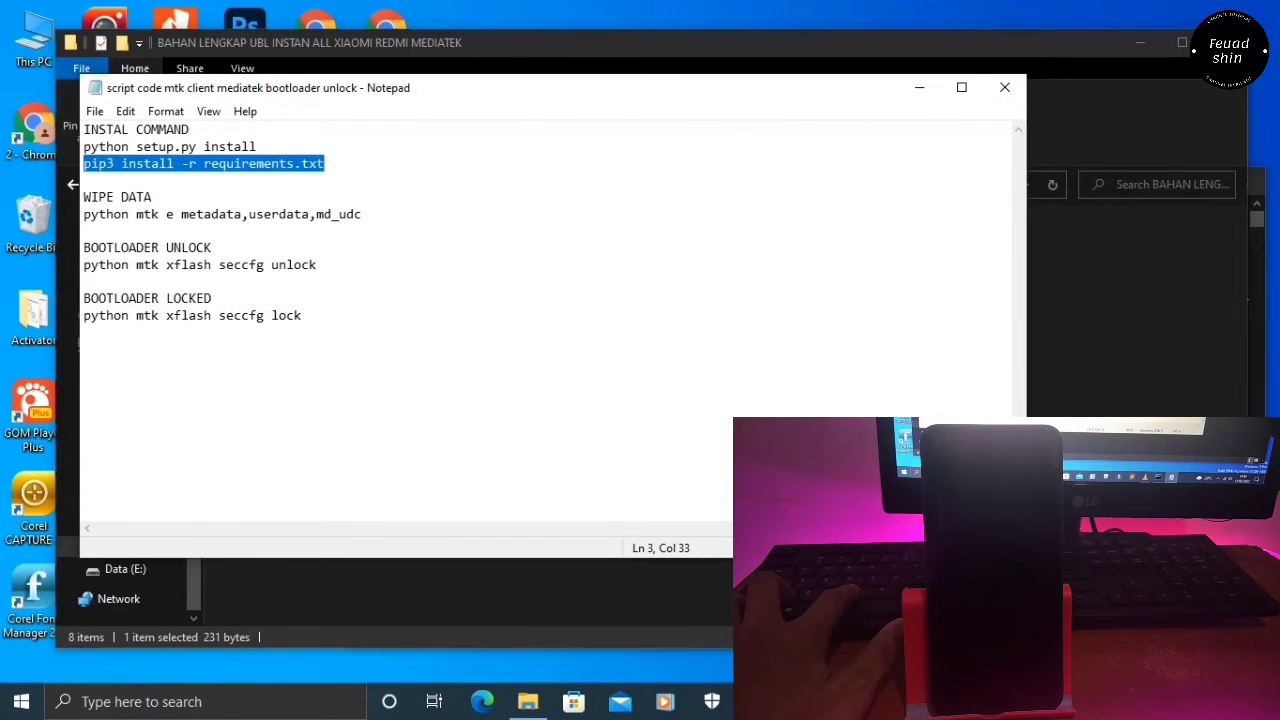
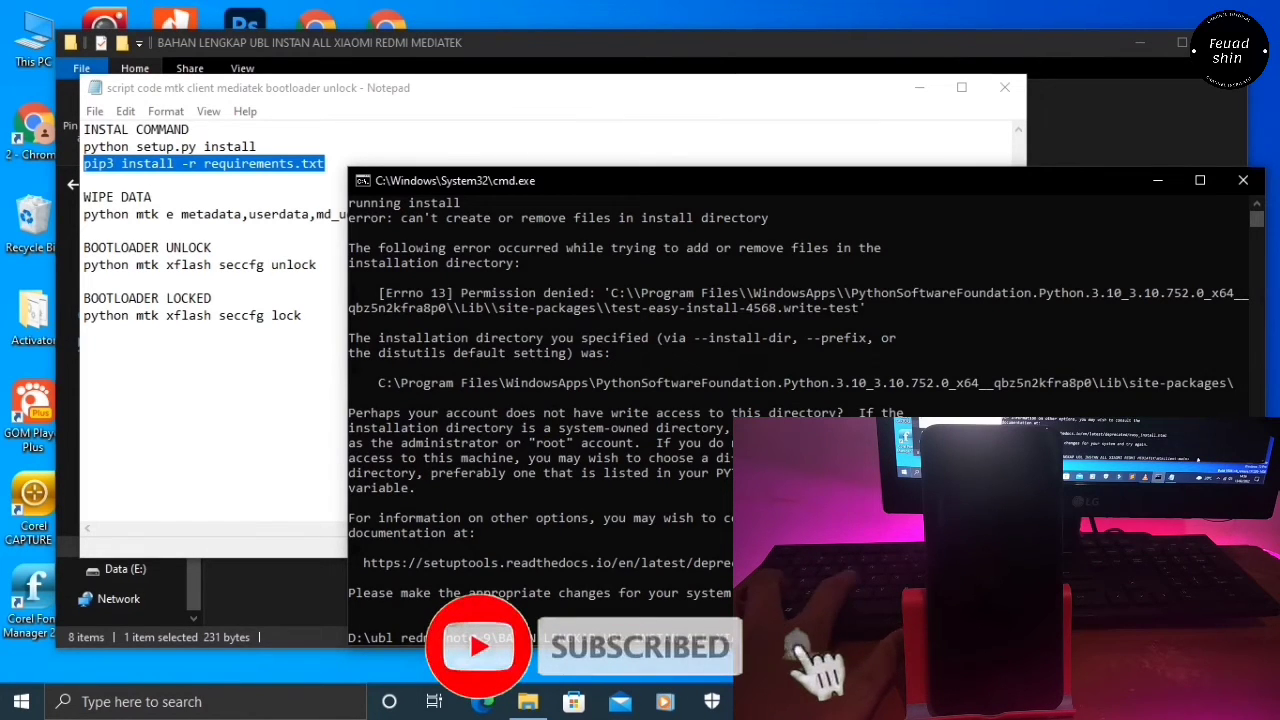
key("Return")
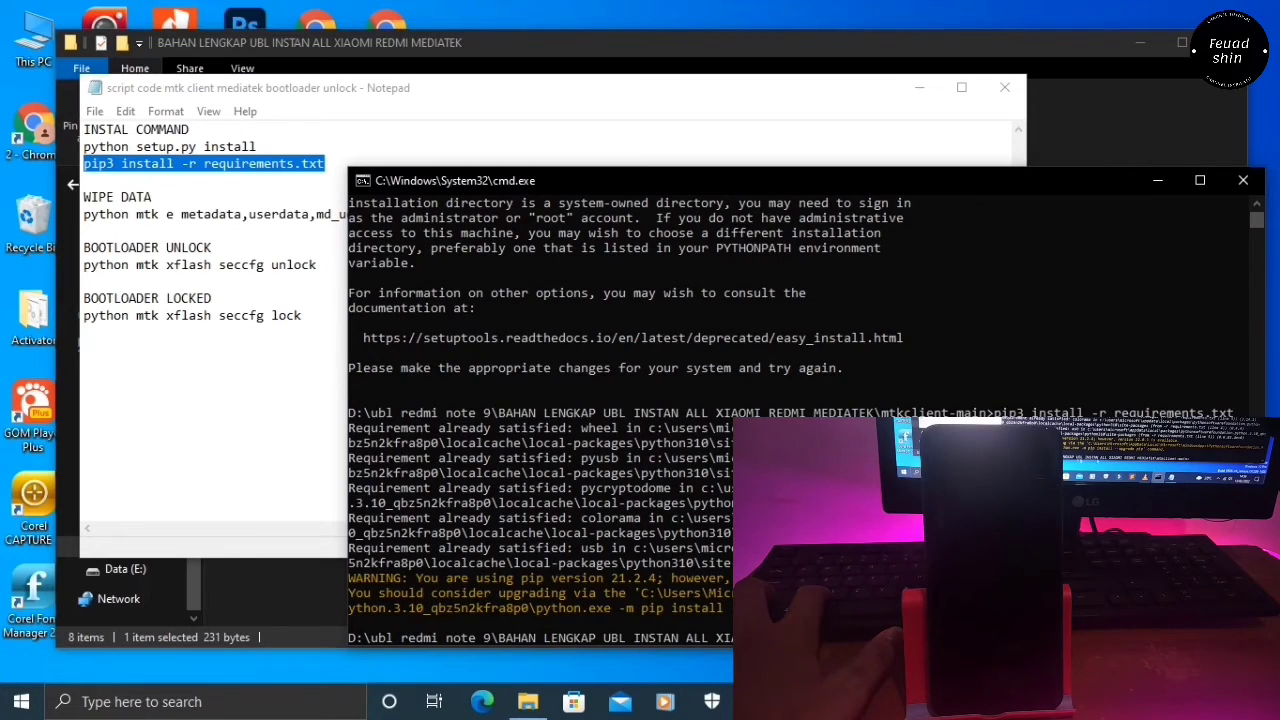
Step: Switch back to the script code notes in Notepad to get another mtk command
left_click(211, 315)
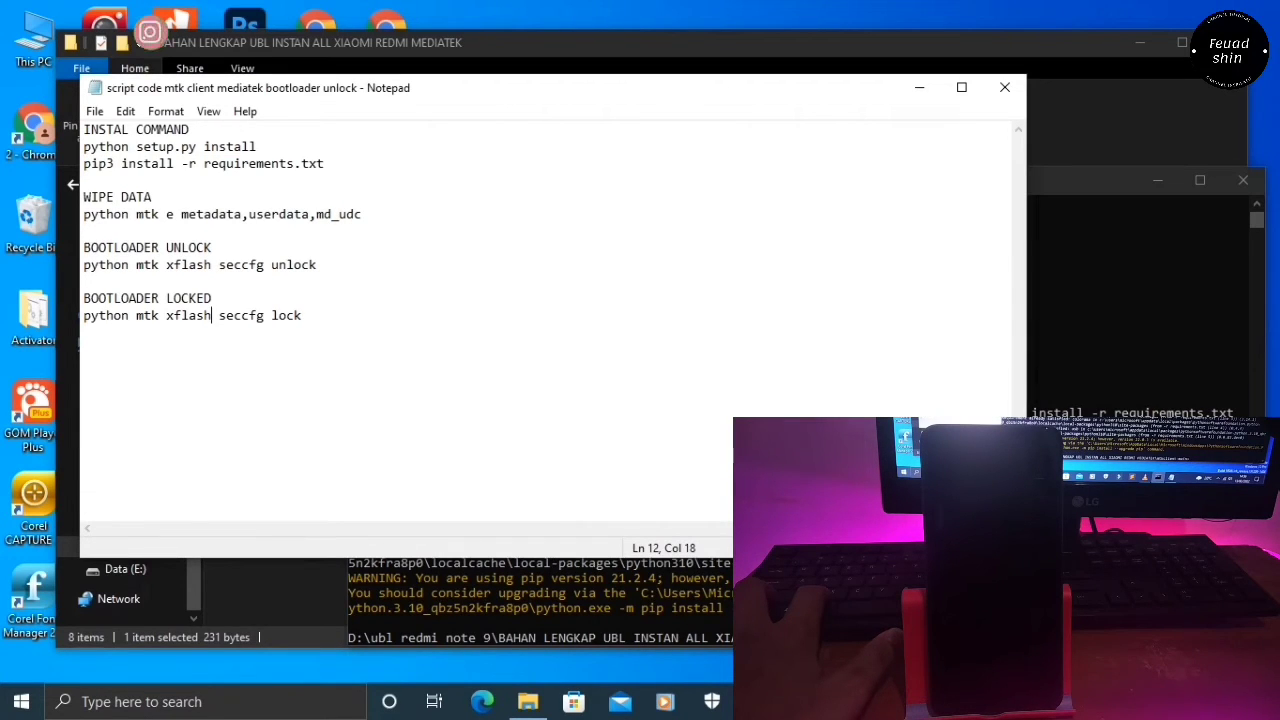